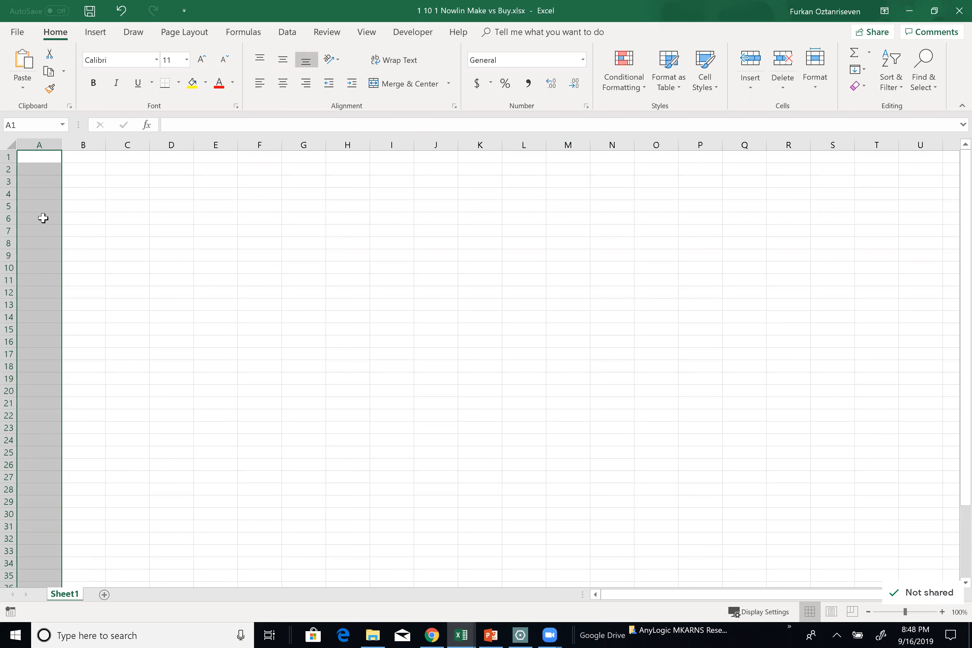
Enter the label "Manuf. FC" in cell A2 and the value 234000 in cell B2.
scroll(50, 194, up, 1)
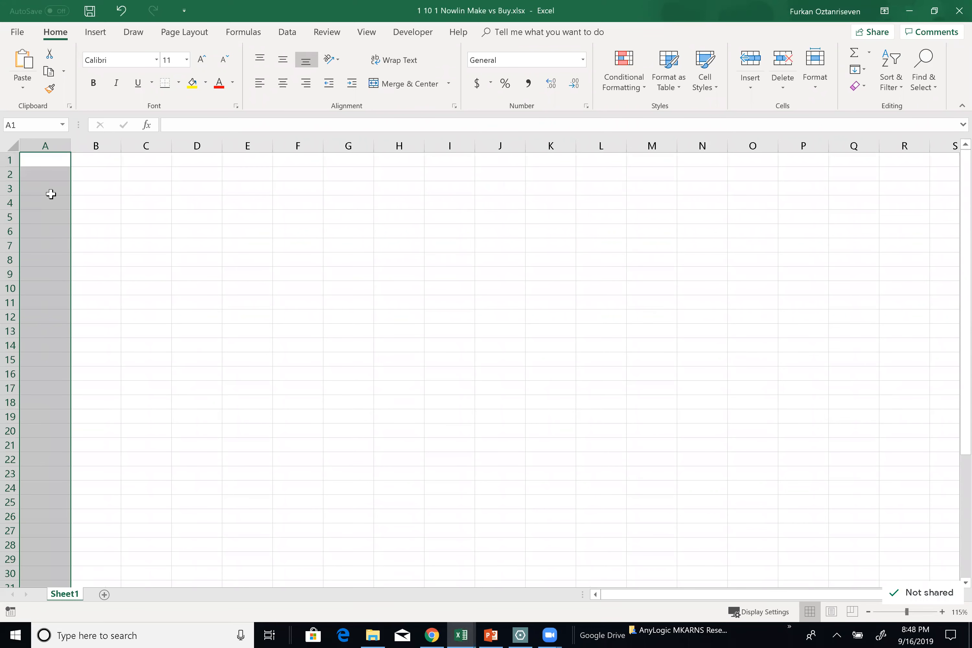
scroll(51, 195, up, 1)
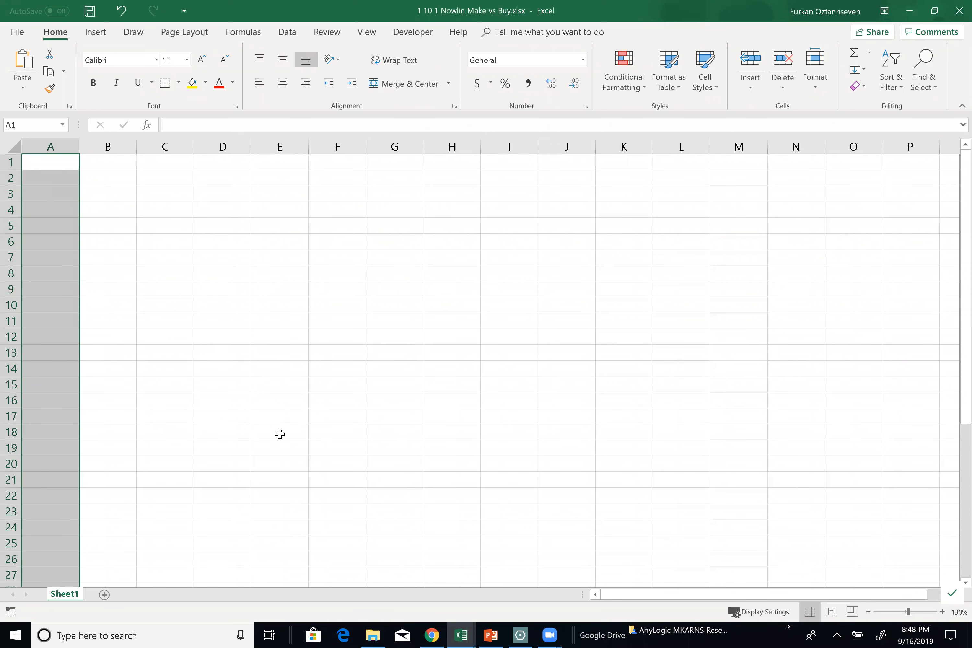
scroll(235, 419, up, 1)
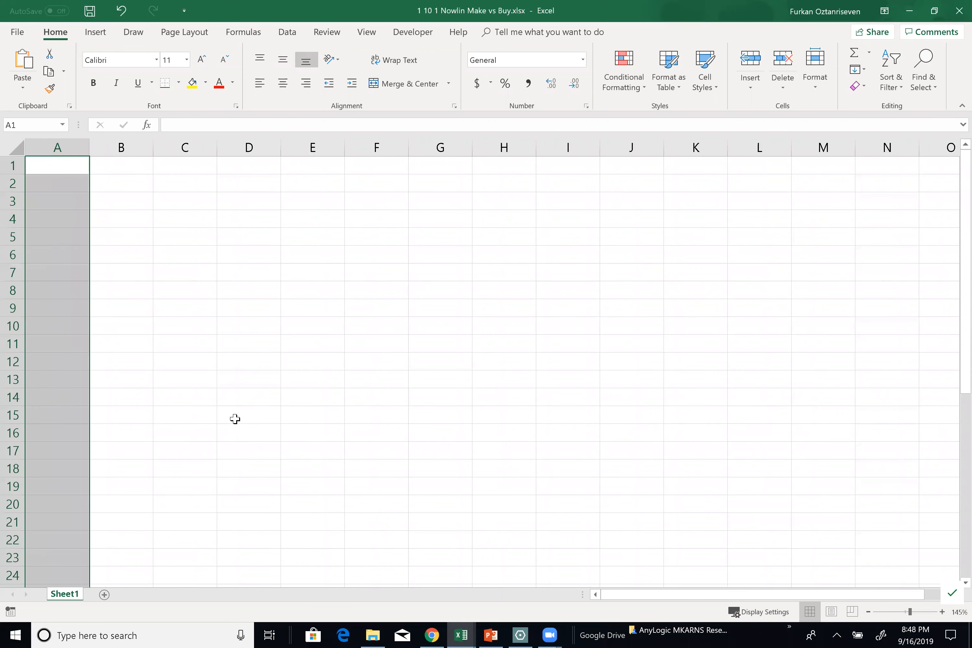
click(62, 166)
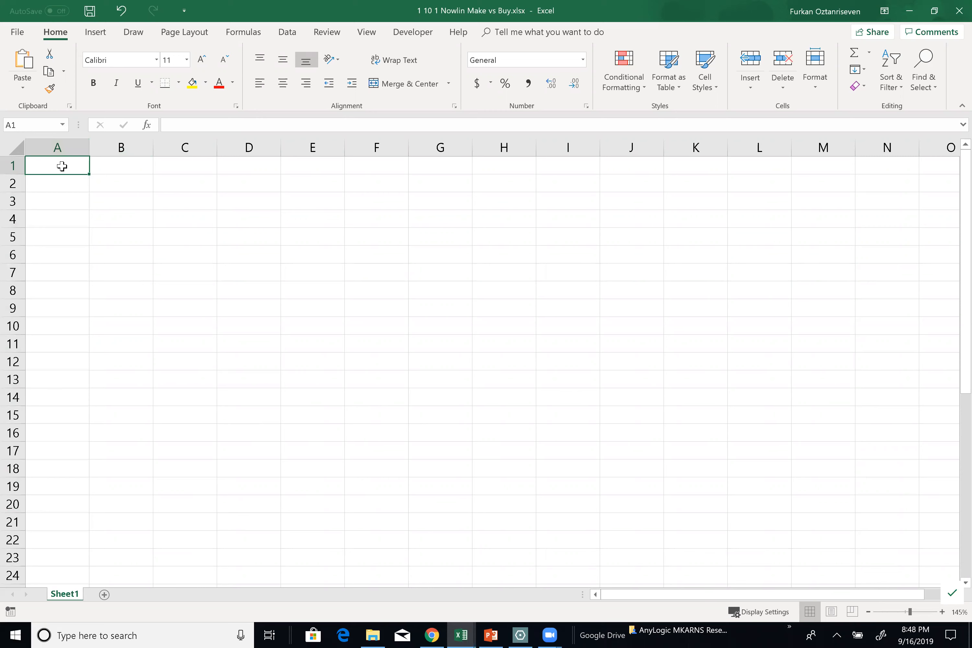
key(Return)
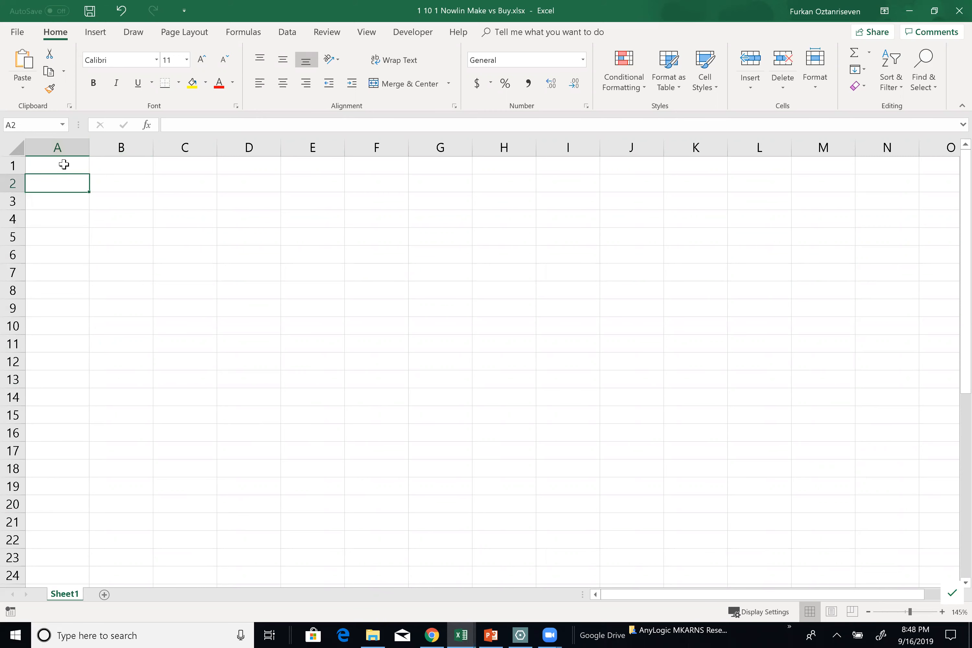
text(Manuf)
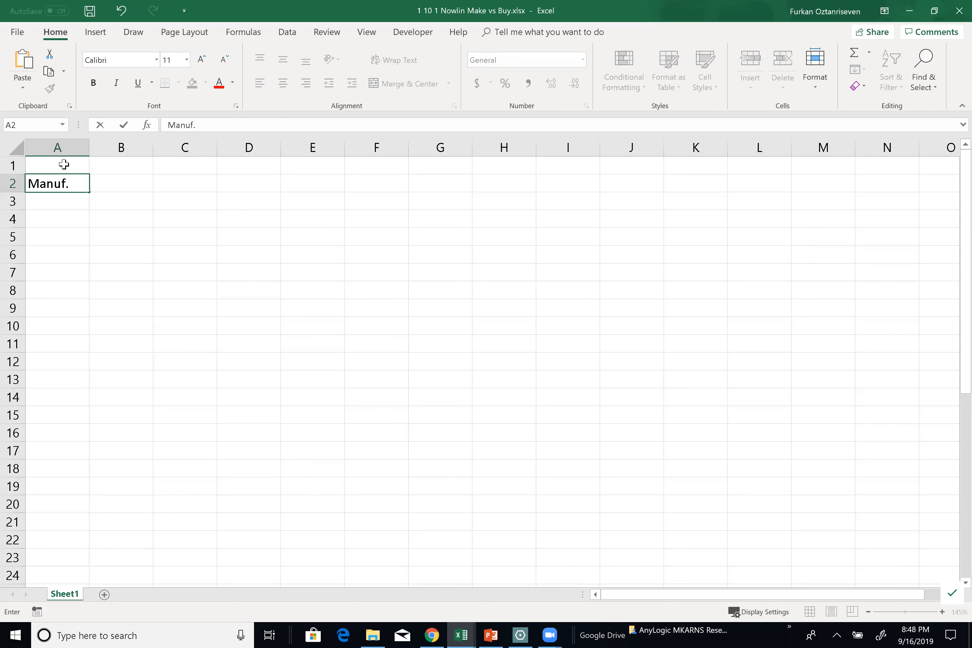
text(. FC)
key(Tab)
text(234)
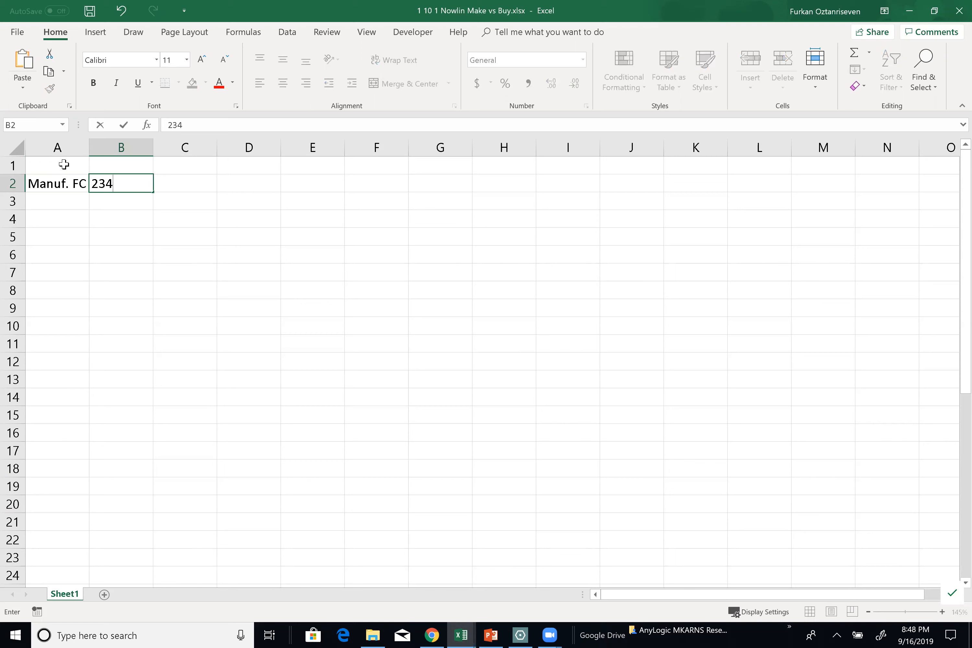
text(000)
key(Tab)
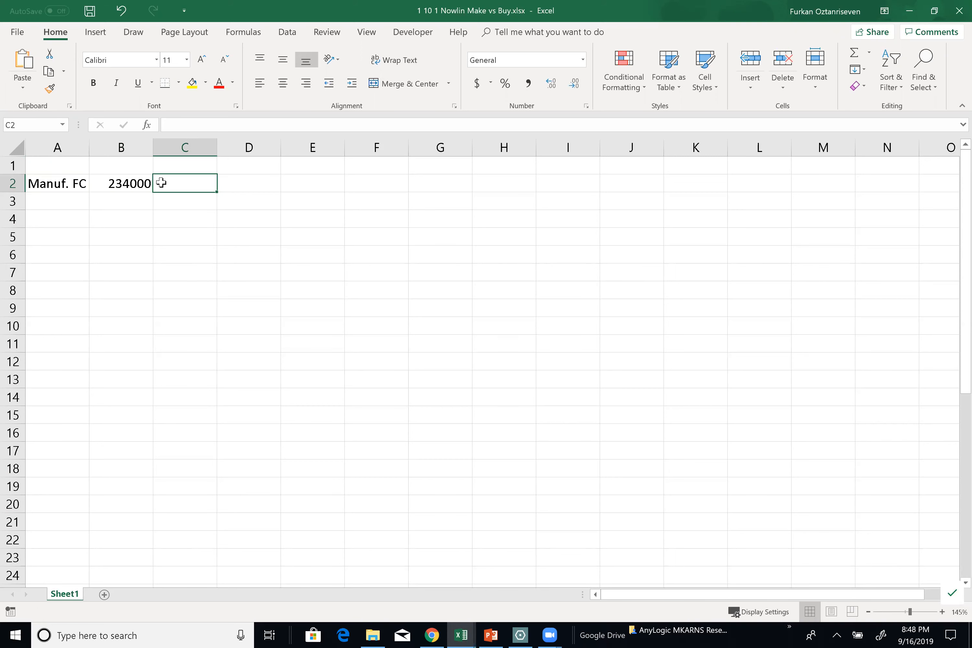
Format the manufacturing fixed cost in B2 as Accounting currency with no decimal places.
click(124, 182)
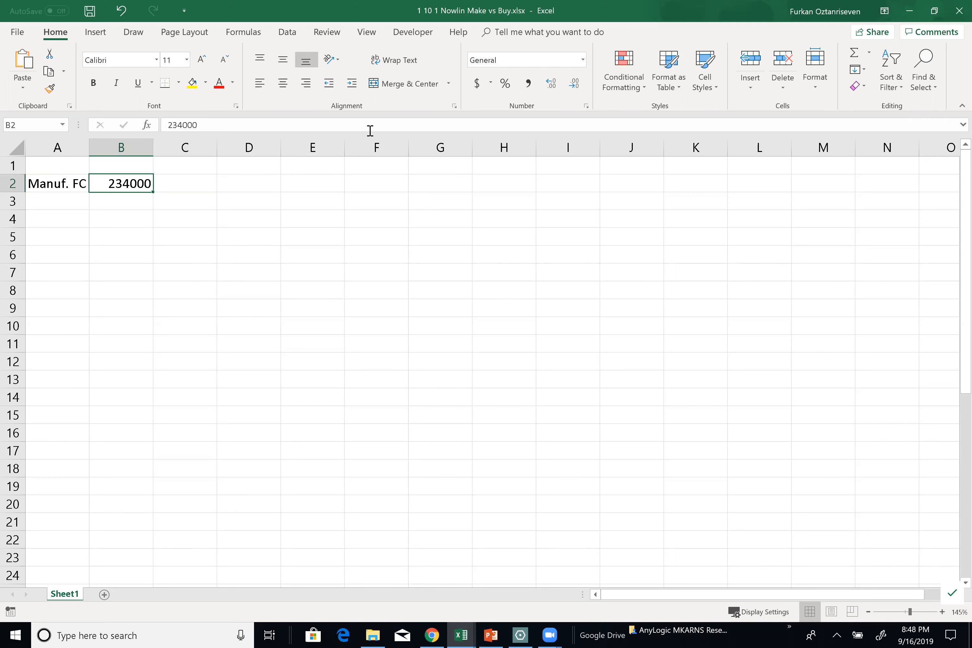
click(477, 83)
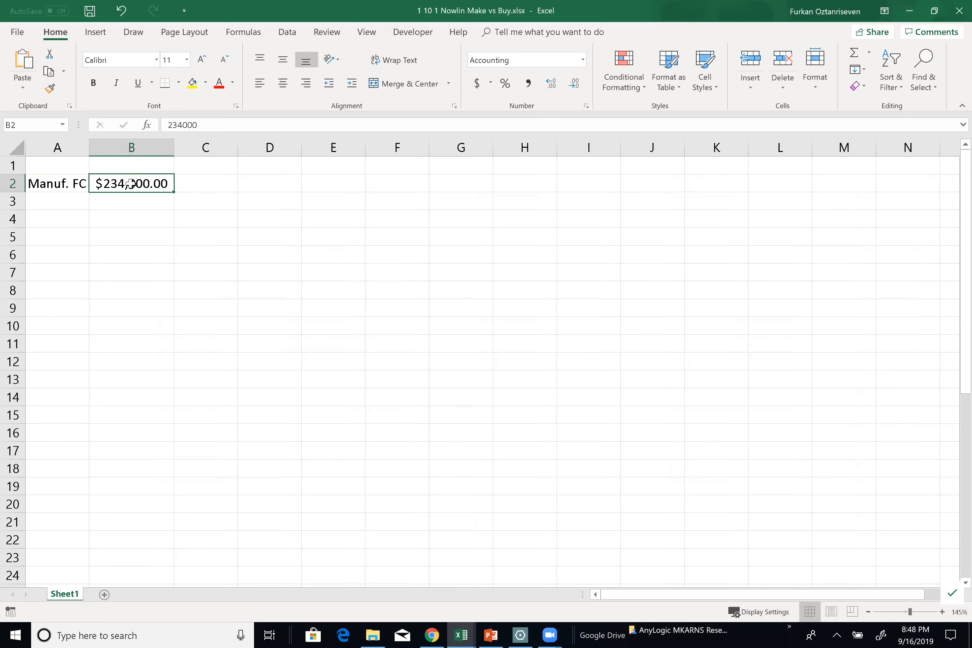
click(582, 85)
click(582, 86)
Enter the label "Manuf. VC per Unit" in cell A3 and the value 2 in cell B3.
click(69, 200)
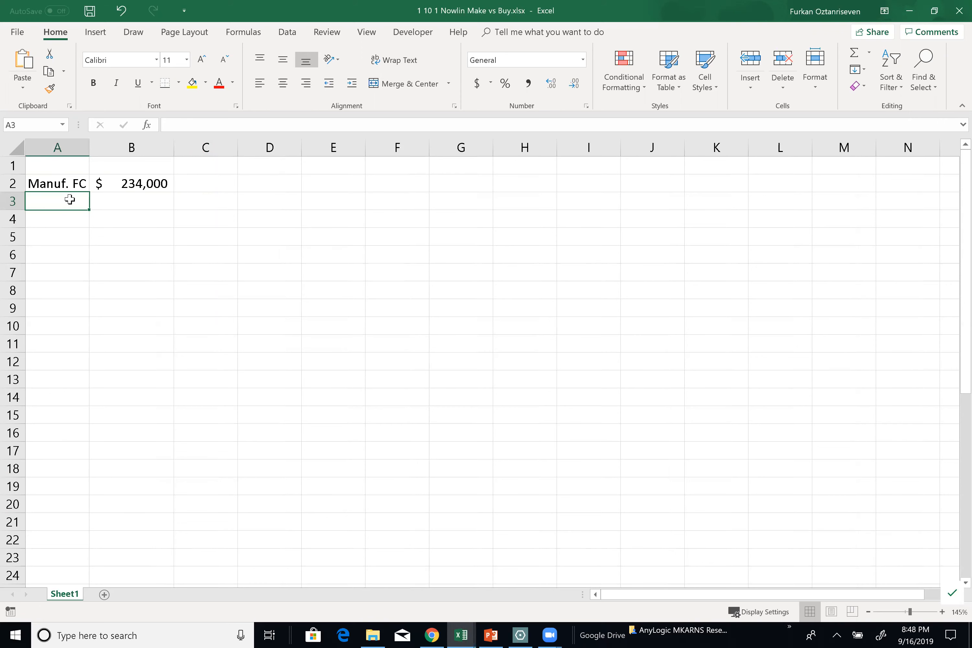
text(Ma)
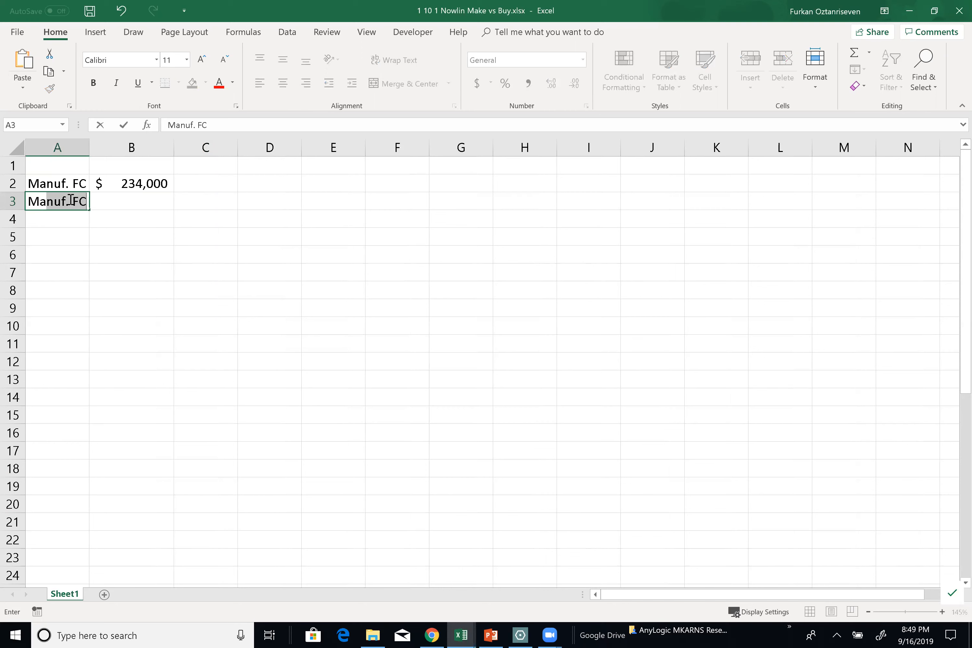
text(nuf)
key(Delete)
text(V)
key(BackSpace)
key(BackSpace)
text(. C)
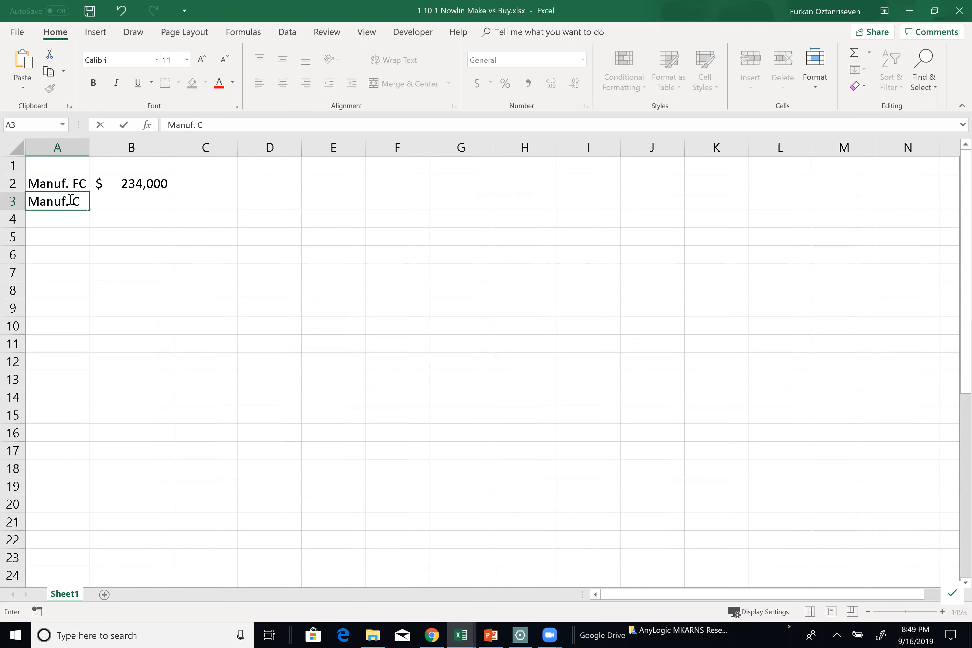
key(BackSpace)
text(VC per Unit)
key(Tab)
text(2)
key(Return)
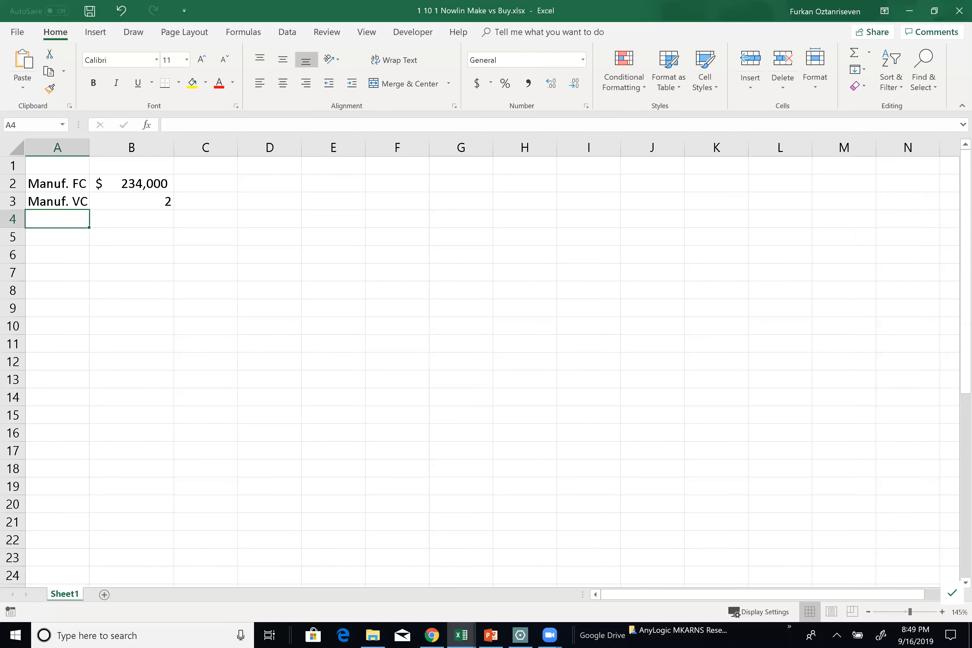
Format B3 as Accounting currency with two decimals and autofit column A to its longest label.
click(140, 196)
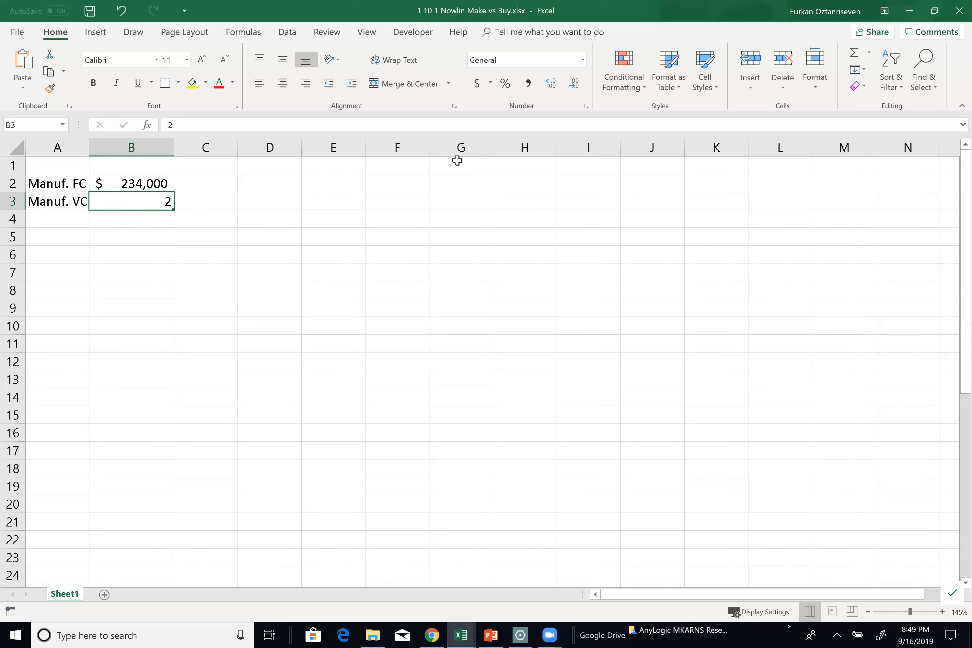
click(477, 83)
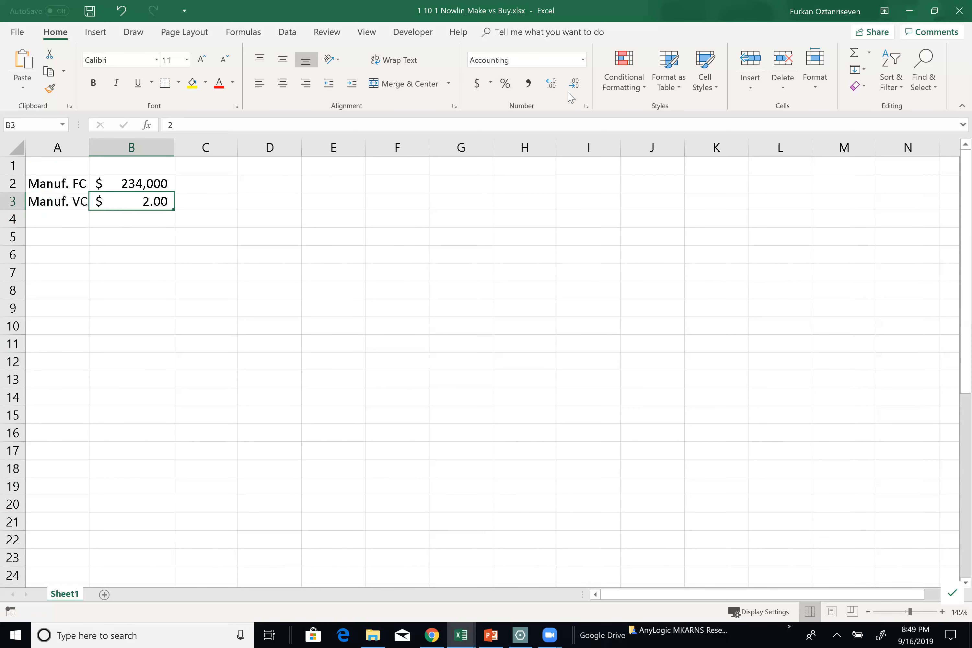
double_click(91, 141)
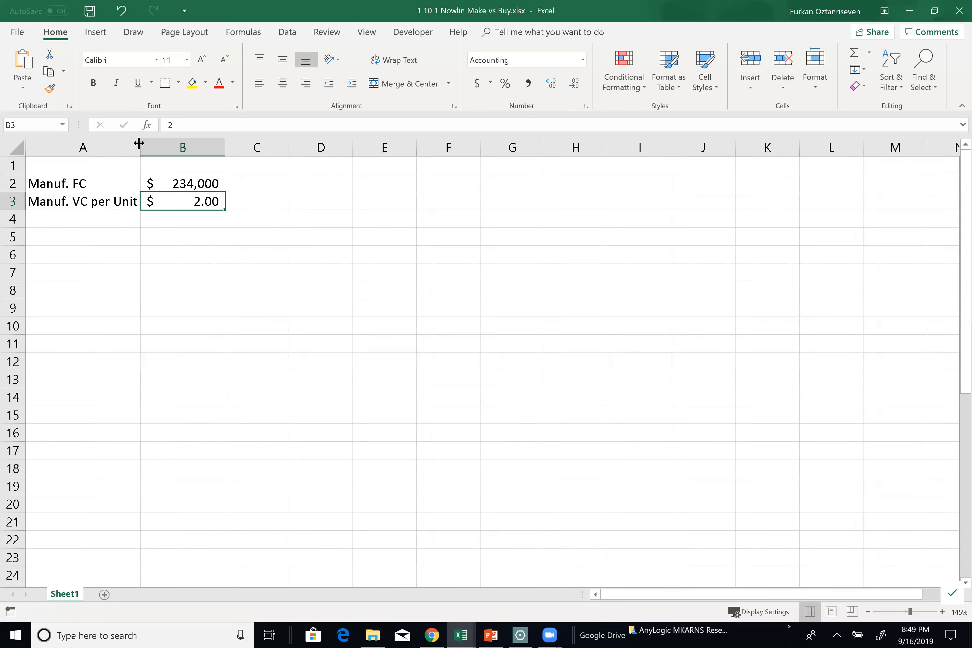
drag(111, 142, 109, 143)
double_click(107, 143)
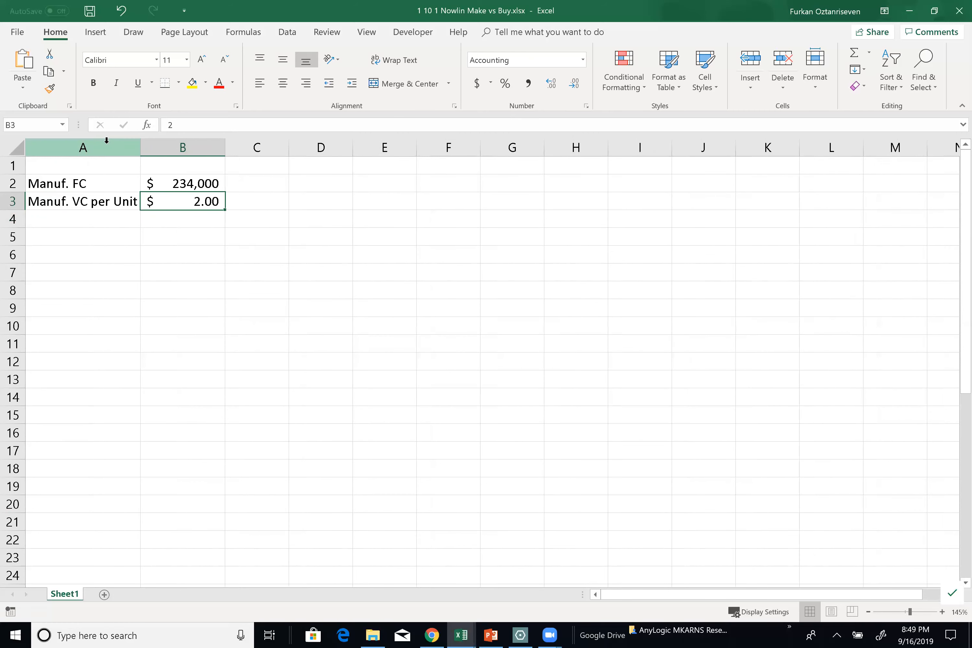
Enter the label "Outsourcing VC per Unit" in cell A5 and the value 3.5 in cell B5.
click(65, 238)
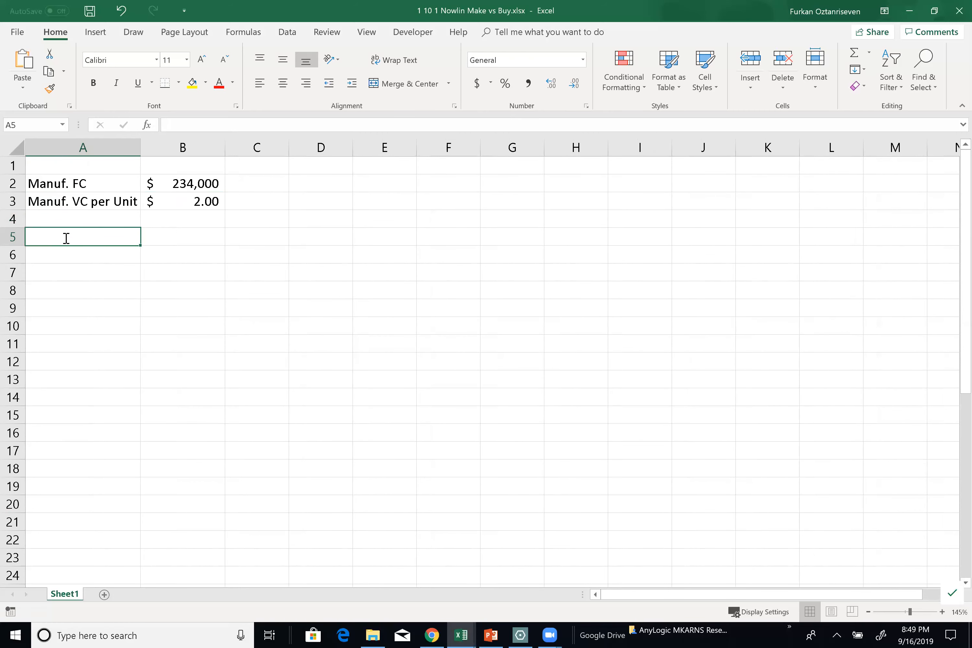
text(Ou)
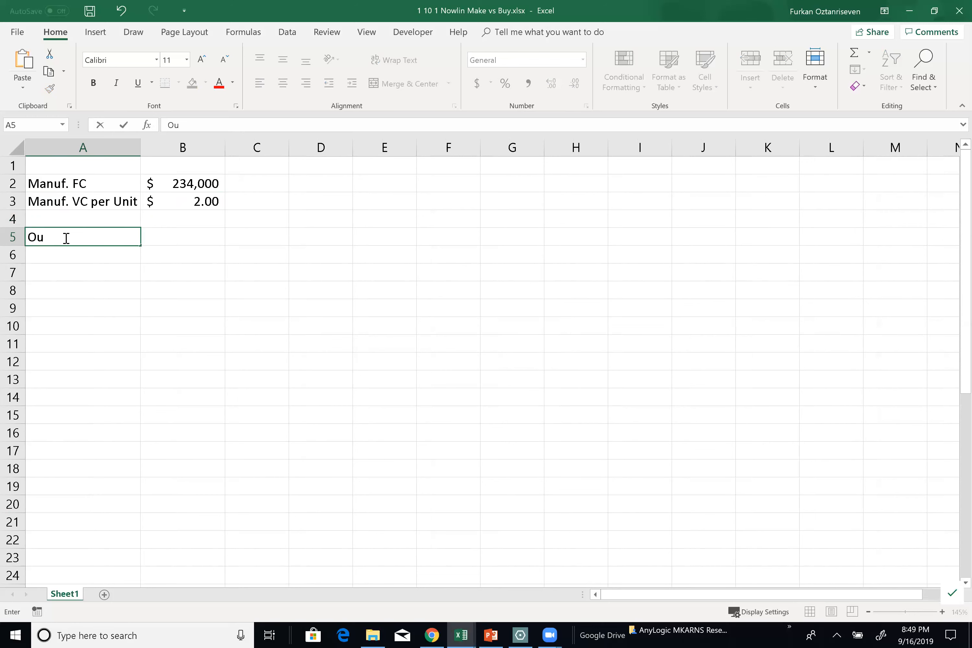
text(tsourcing VC per Uni)
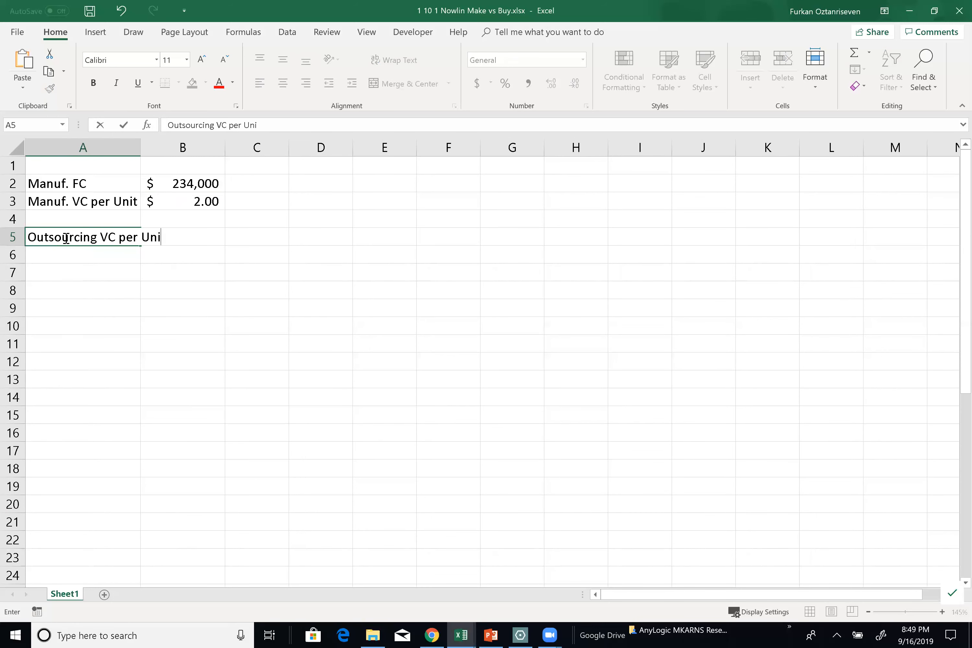
text(t)
key(Tab)
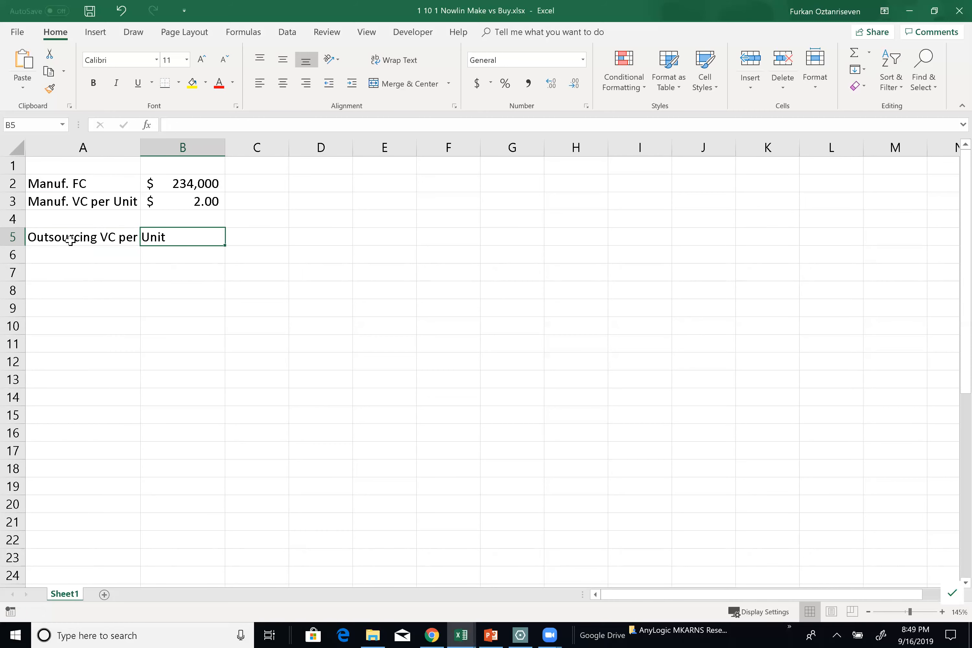
text(3.5)
key(Return)
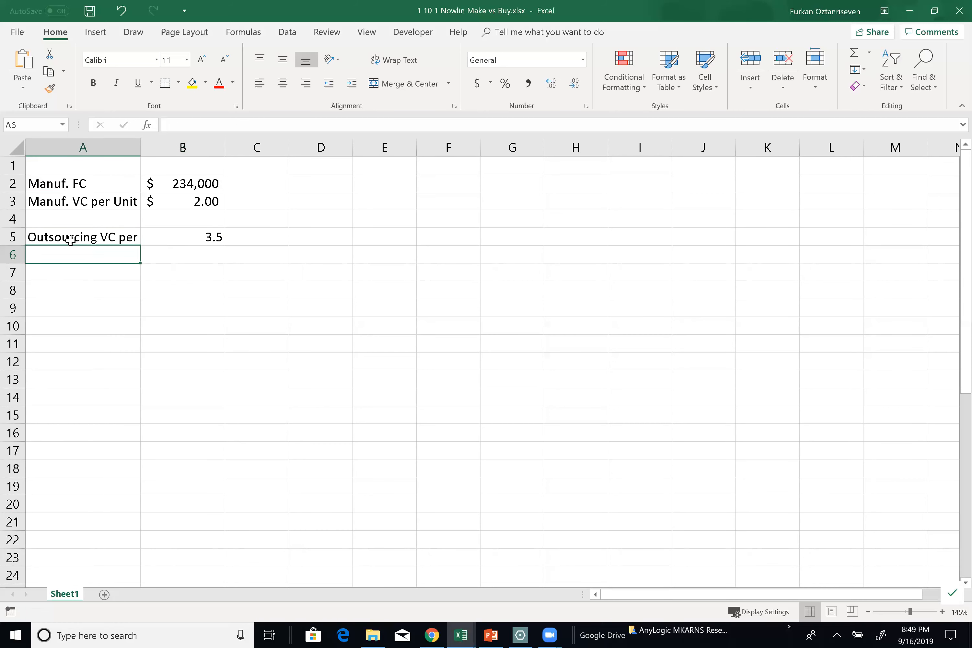
Format the outsourcing cost in B5 as Accounting currency and autofit column A to the outsourcing label.
click(175, 234)
click(477, 82)
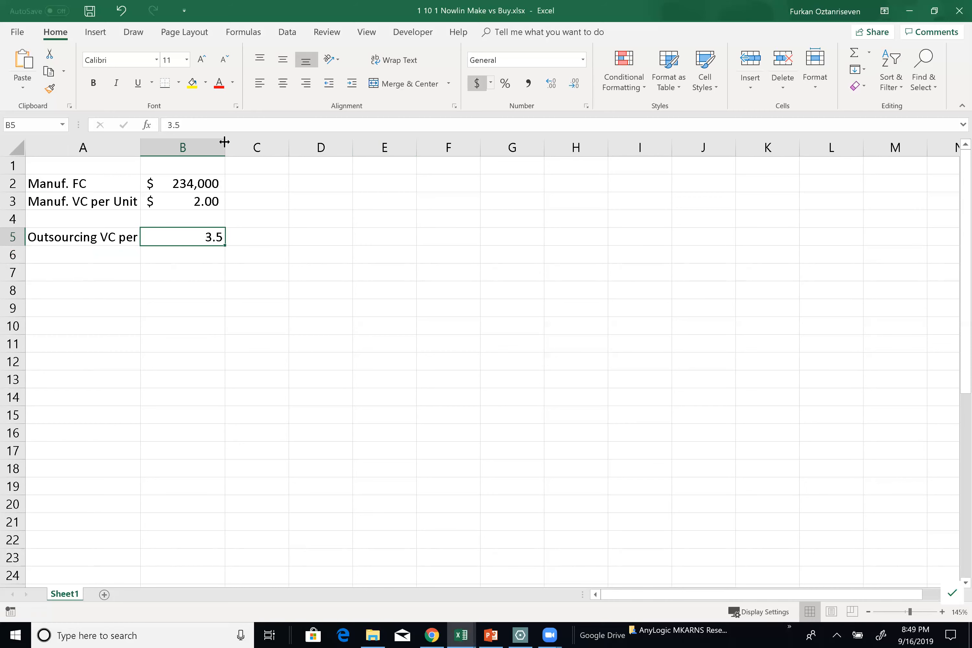
double_click(141, 152)
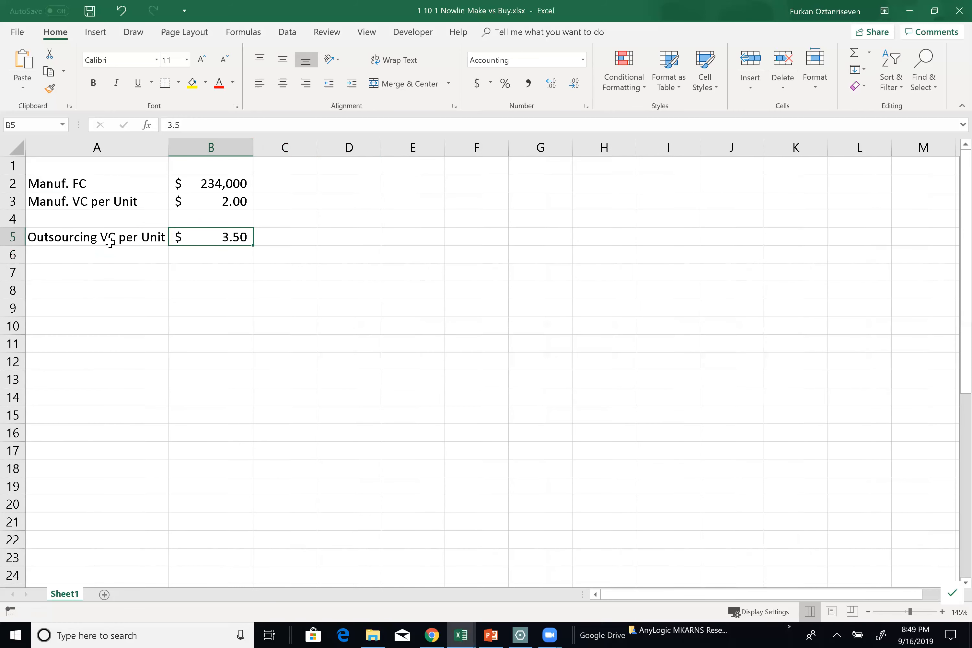
Enter the label "Quantity Units" in cell A7 and the value 10000 in cell B7.
click(86, 277)
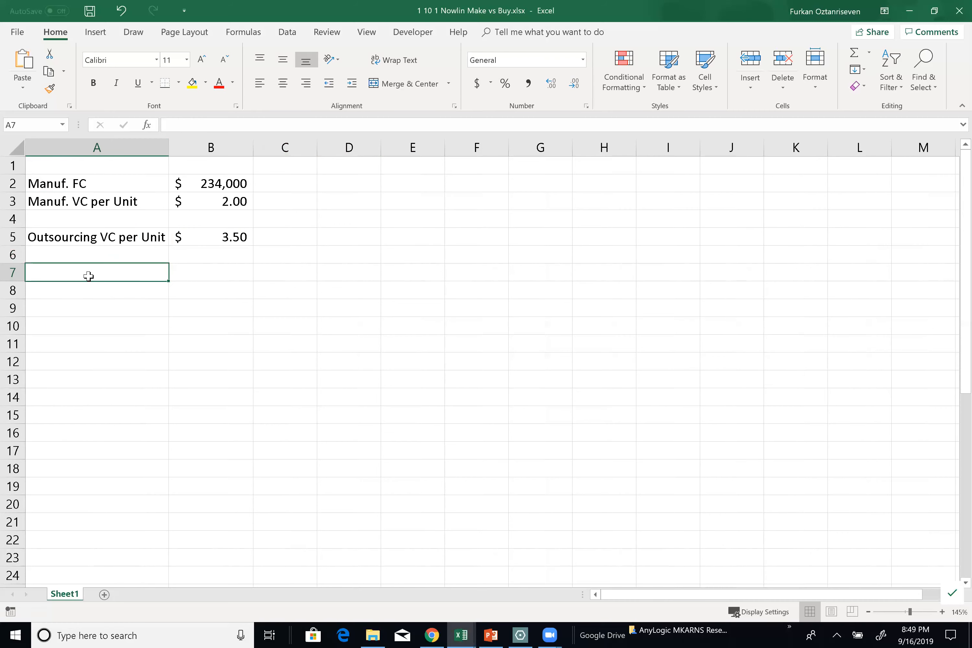
text(Quant)
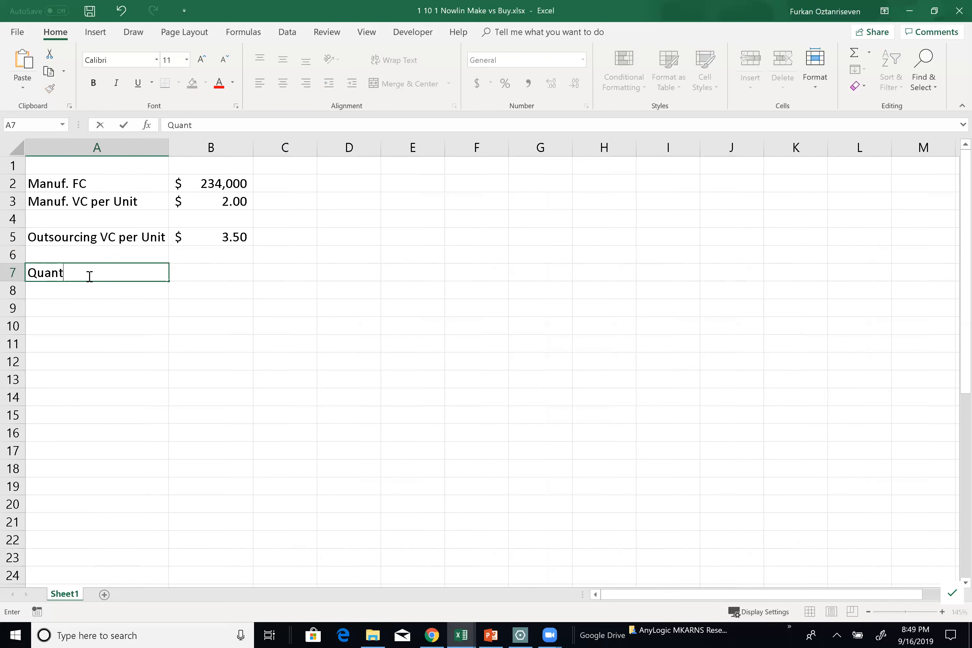
text(ity Units)
key(Tab)
text(1000)
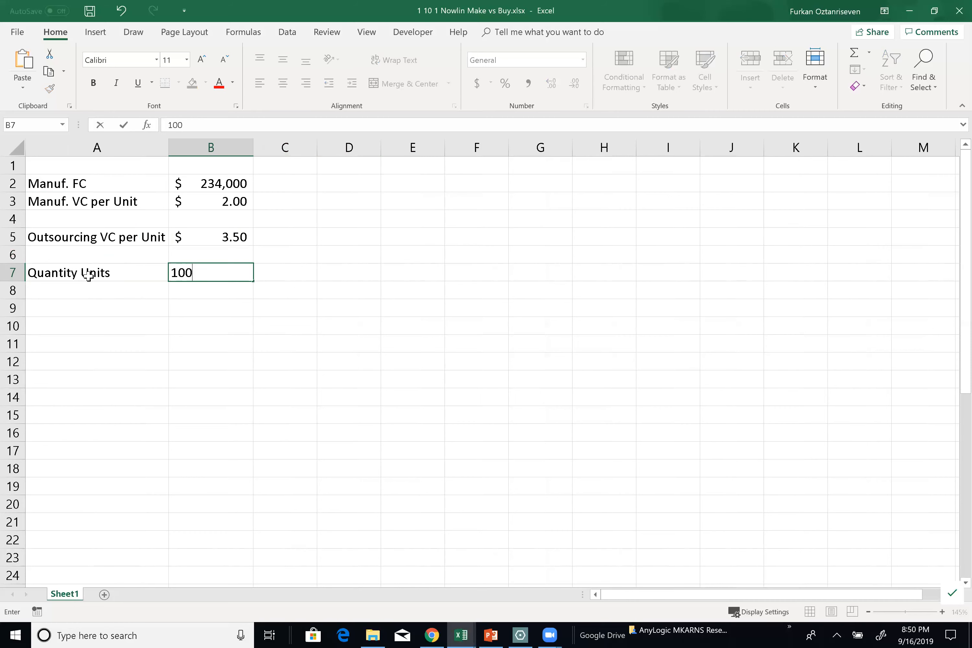
key(Return)
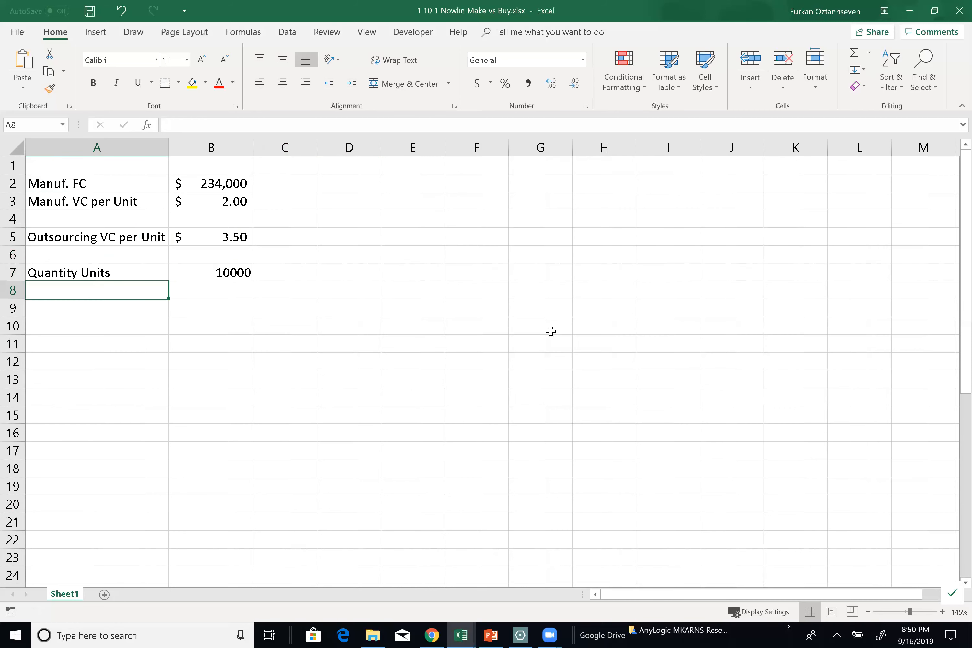
Format the quantity in B7 with a thousands separator and no decimal places.
key(Up)
key(Right)
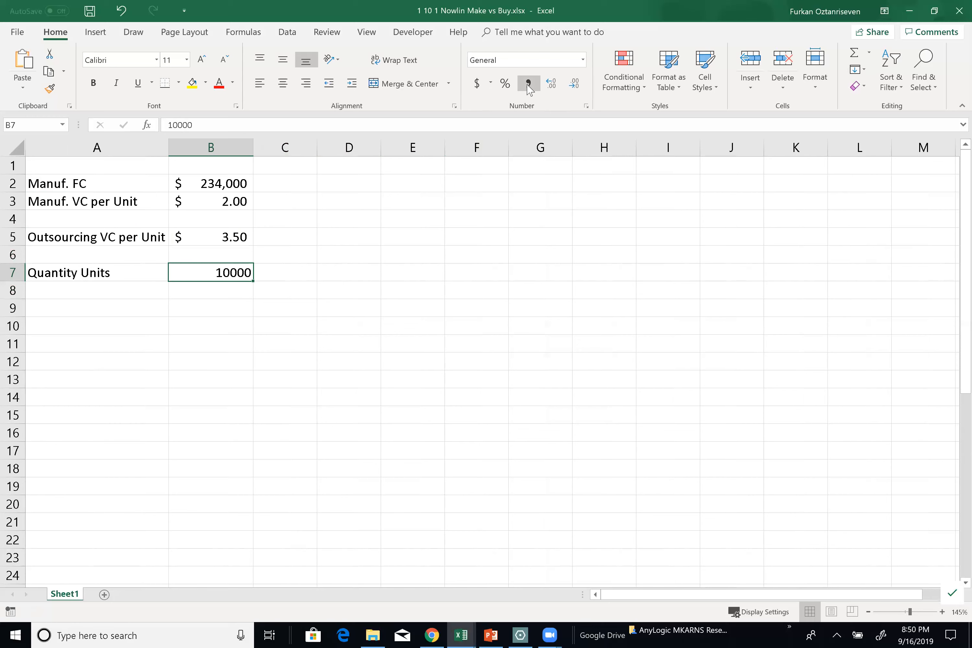
click(528, 84)
click(575, 89)
click(575, 89)
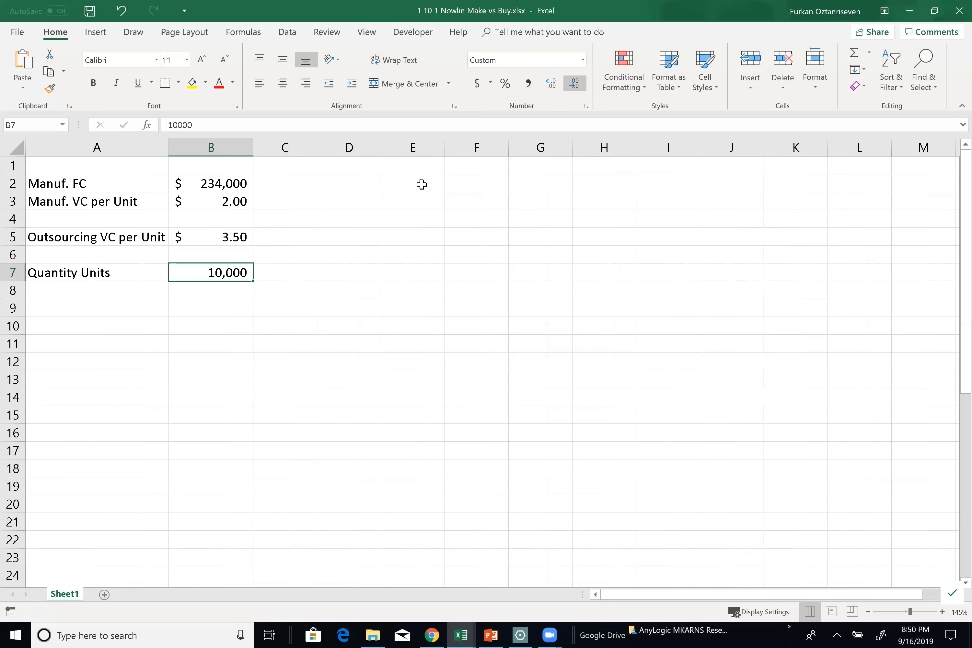
Enter the heading "Model" in cell C1.
click(280, 163)
text(Modekl)
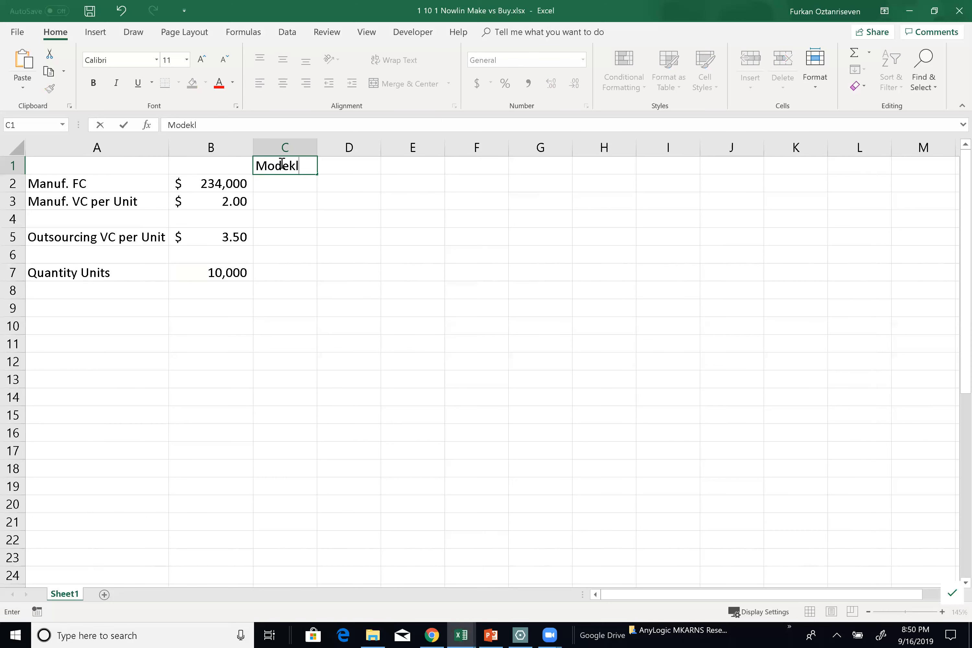
key(Return)
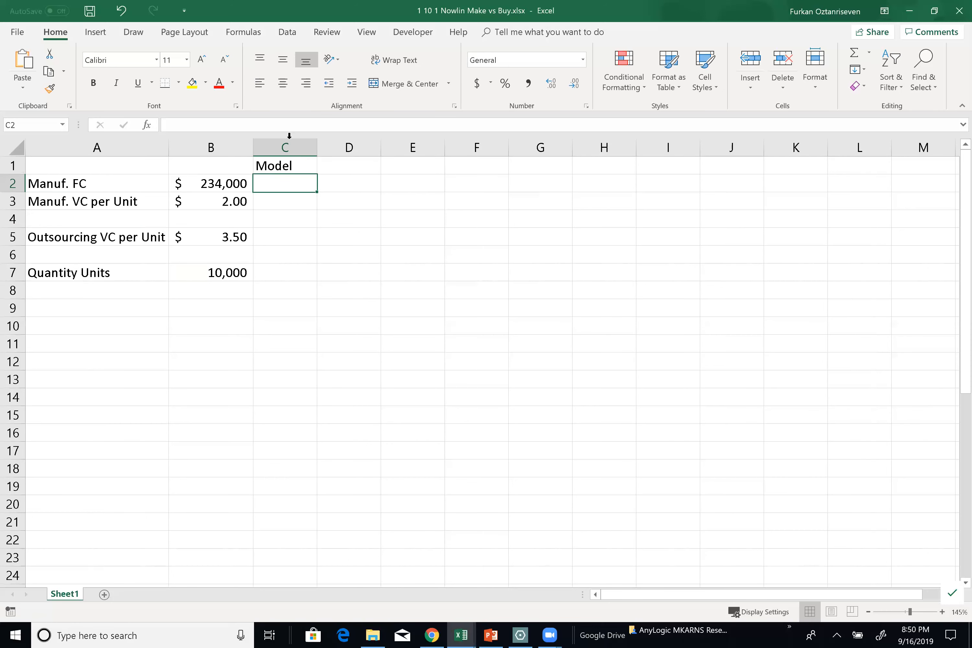
Format column C with bold red text and a light green fill, and autofit its width to the "Model" heading.
click(288, 139)
click(94, 82)
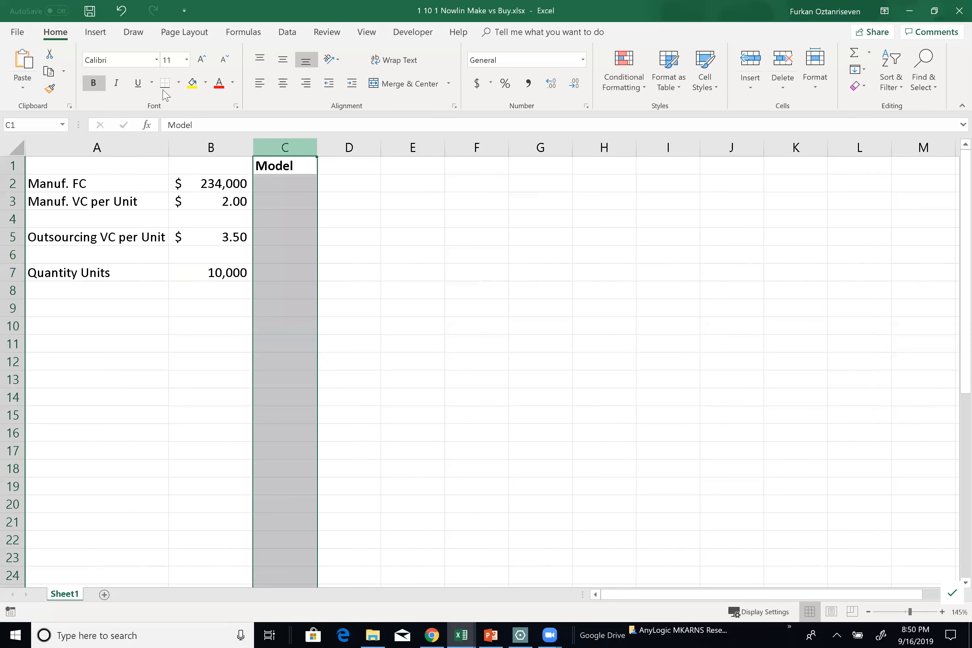
click(205, 82)
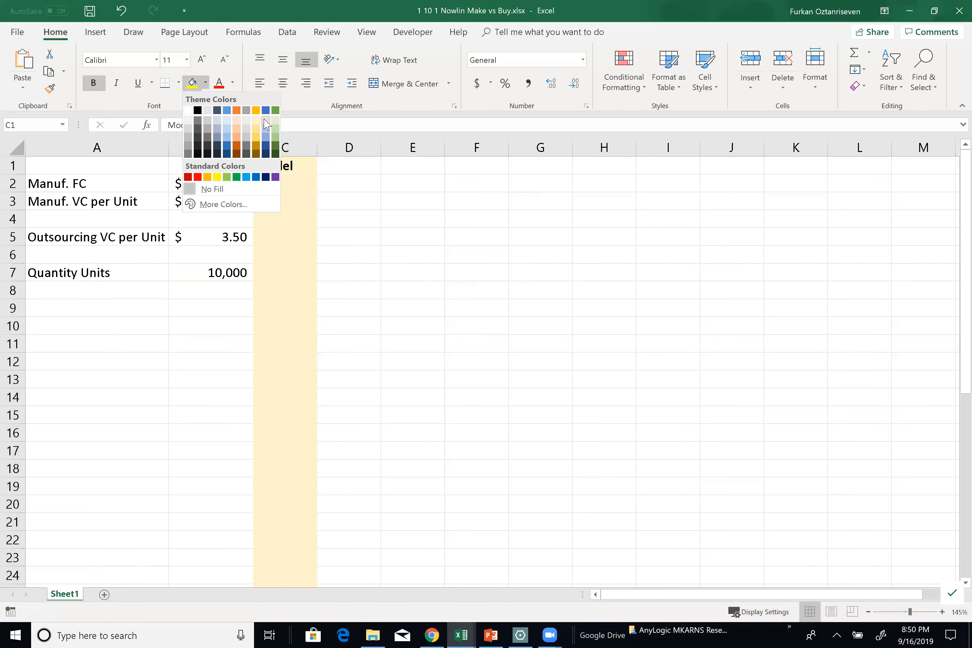
click(275, 120)
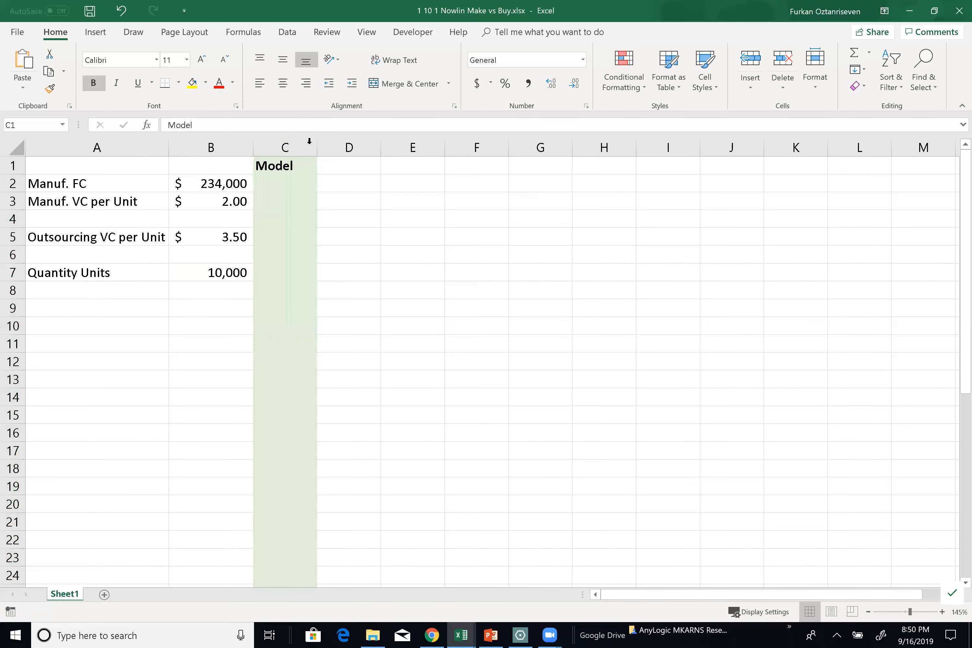
click(233, 82)
click(215, 191)
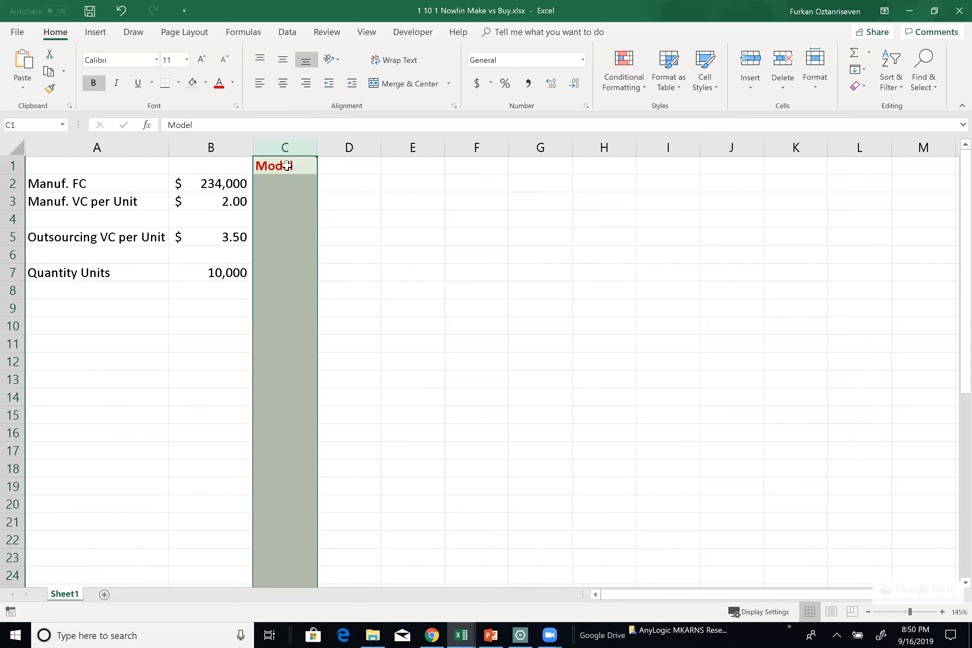
double_click(317, 143)
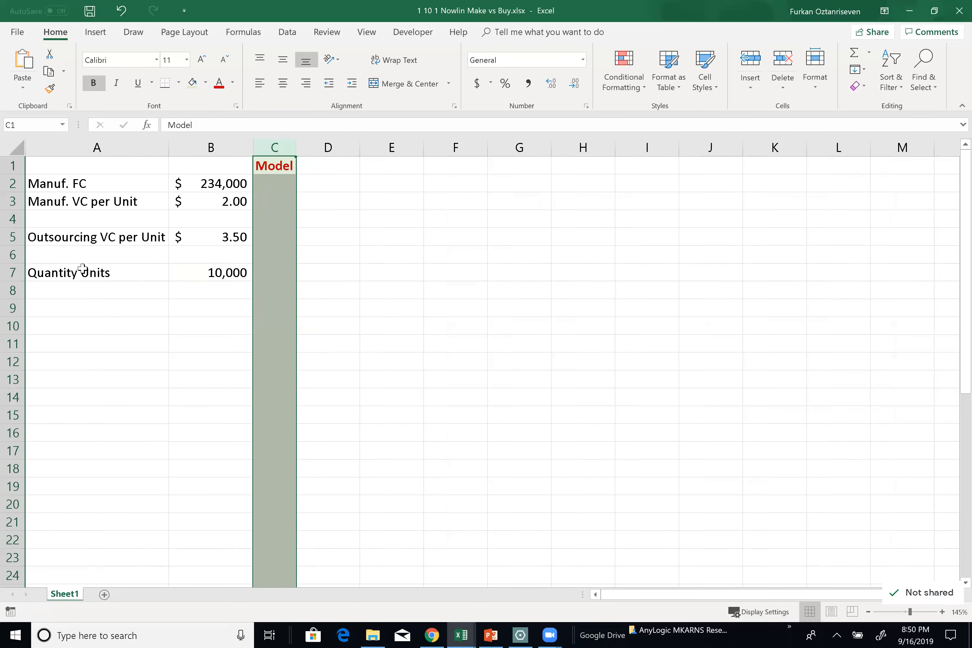
drag(351, 186, 610, 423)
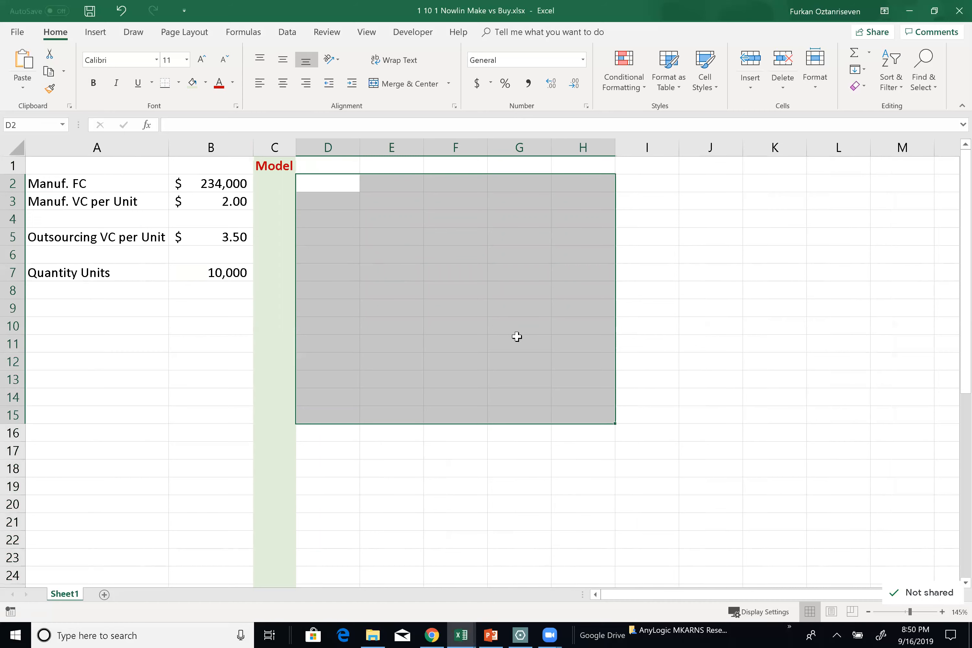
drag(69, 192, 215, 361)
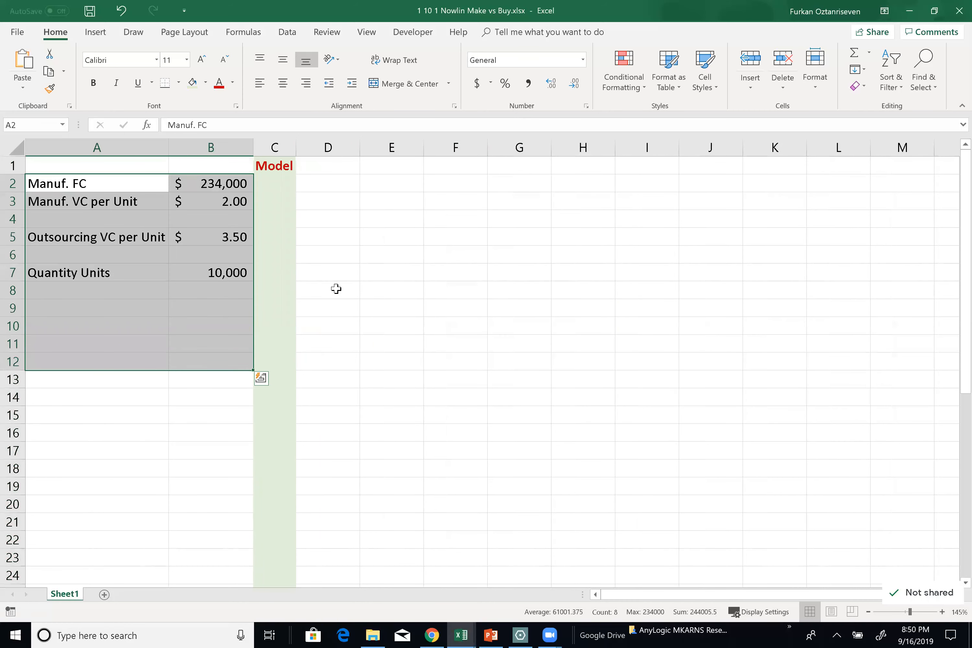
Enter the bold heading "1 Objective Min Cost" in cell D2 and fill D3 with the standard light green.
click(332, 180)
key(ctrl+b)
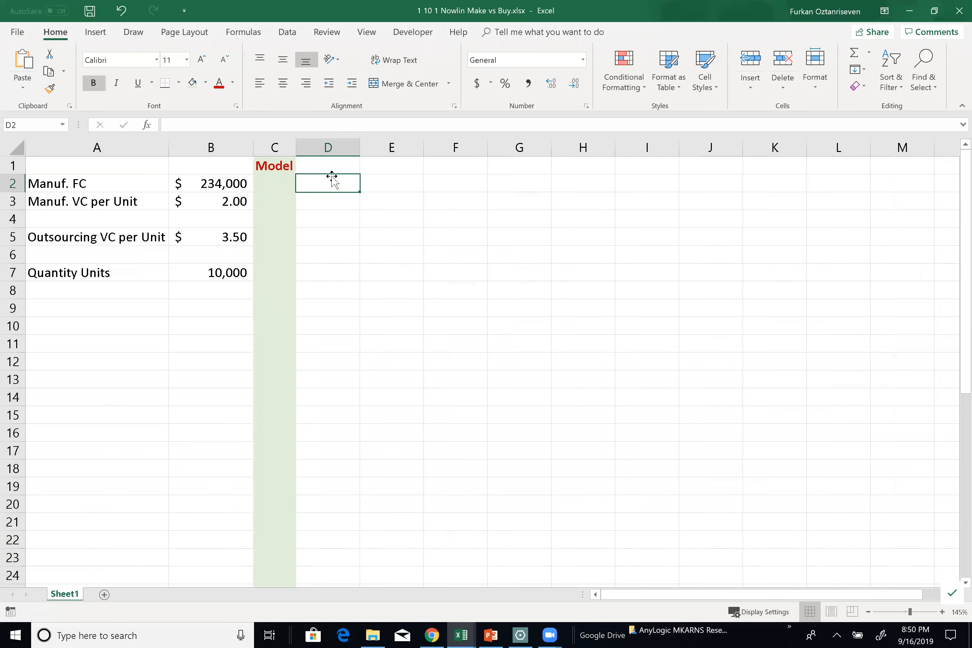
text(1 O)
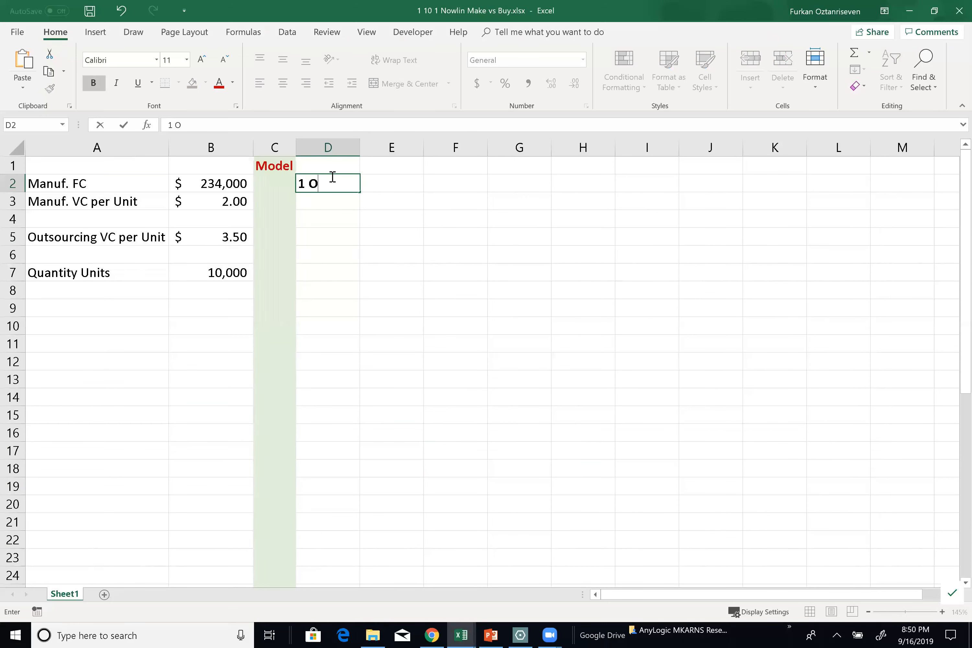
text(bjective)
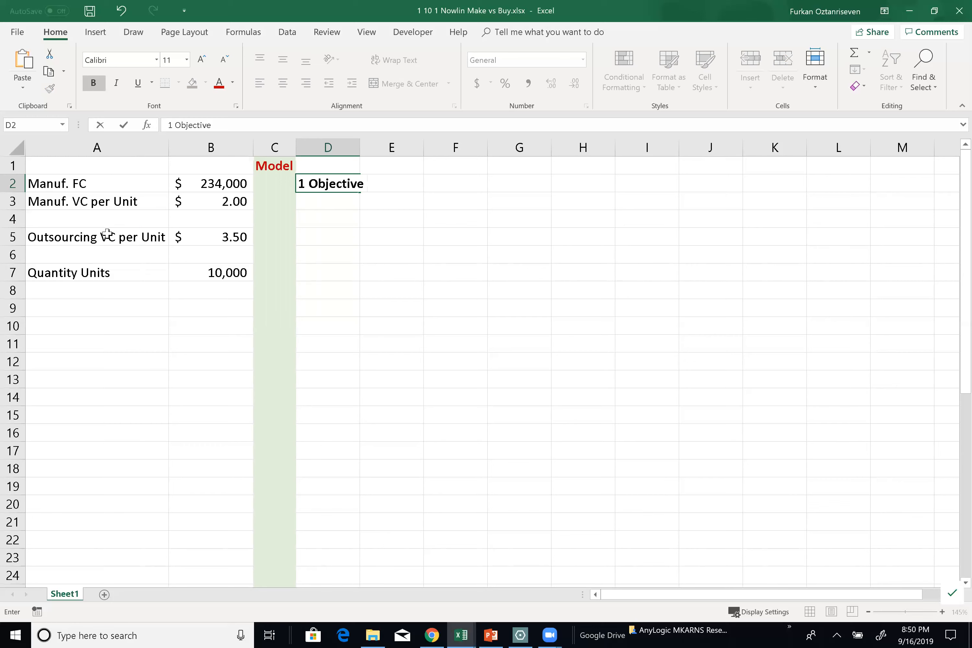
text(Min Cost)
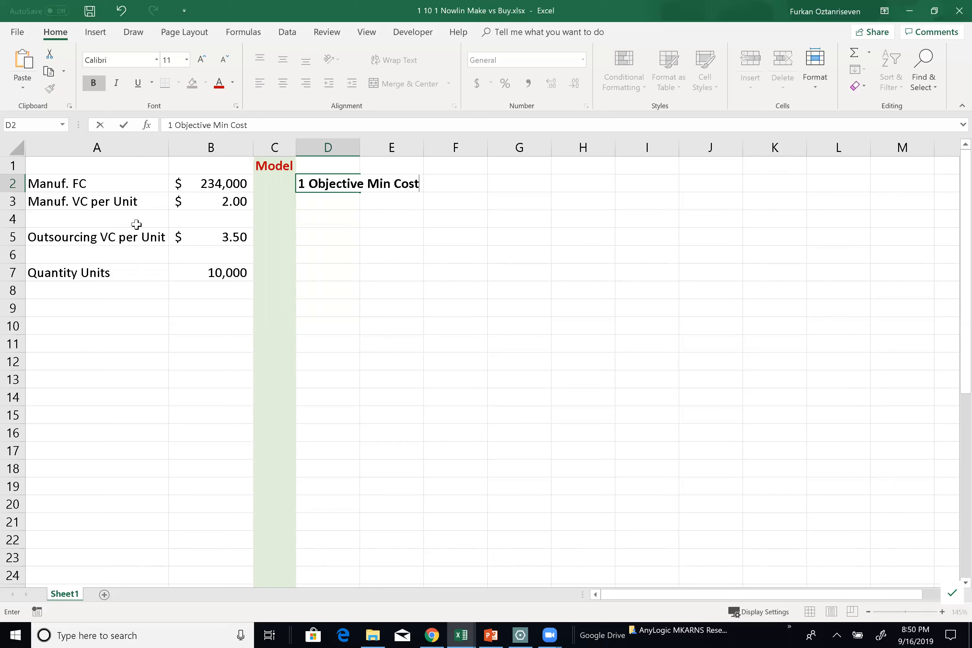
key(Return)
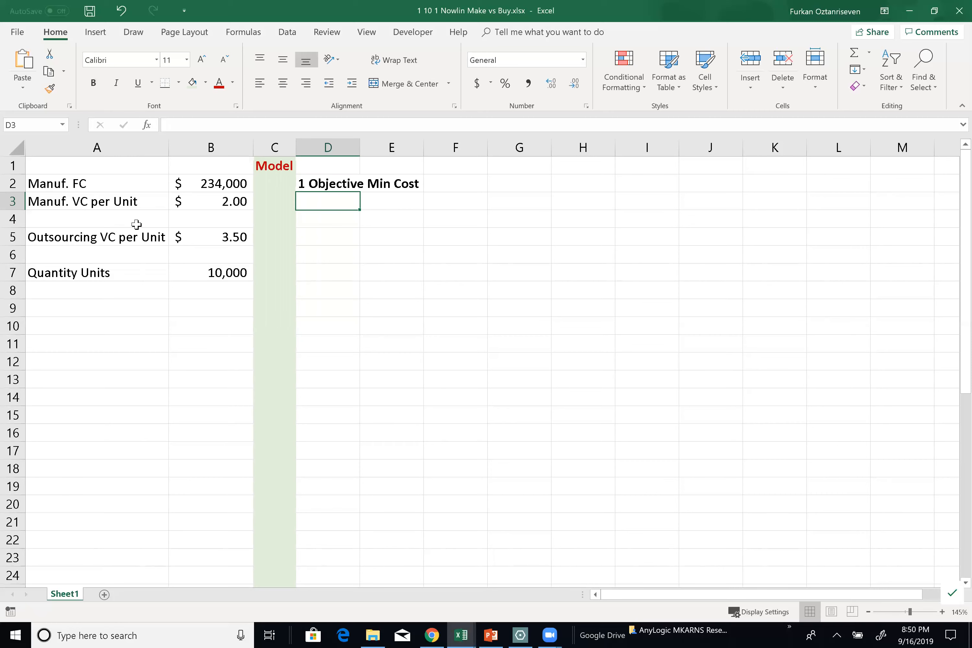
click(206, 82)
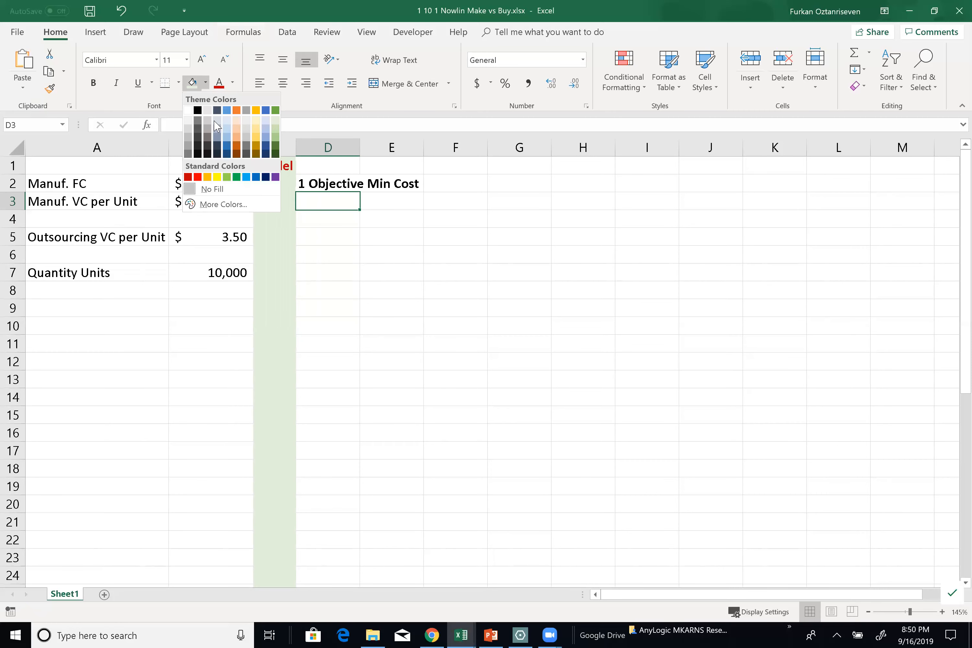
click(227, 177)
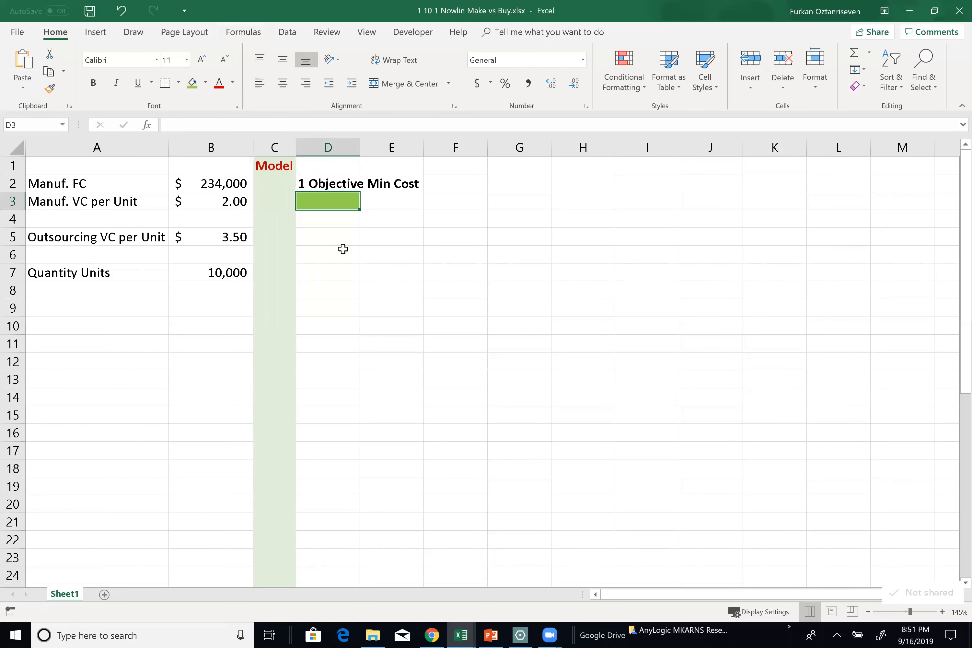
Enter the bold heading "2 Decision Variables" in cell D5.
click(322, 238)
key(ctrl+b)
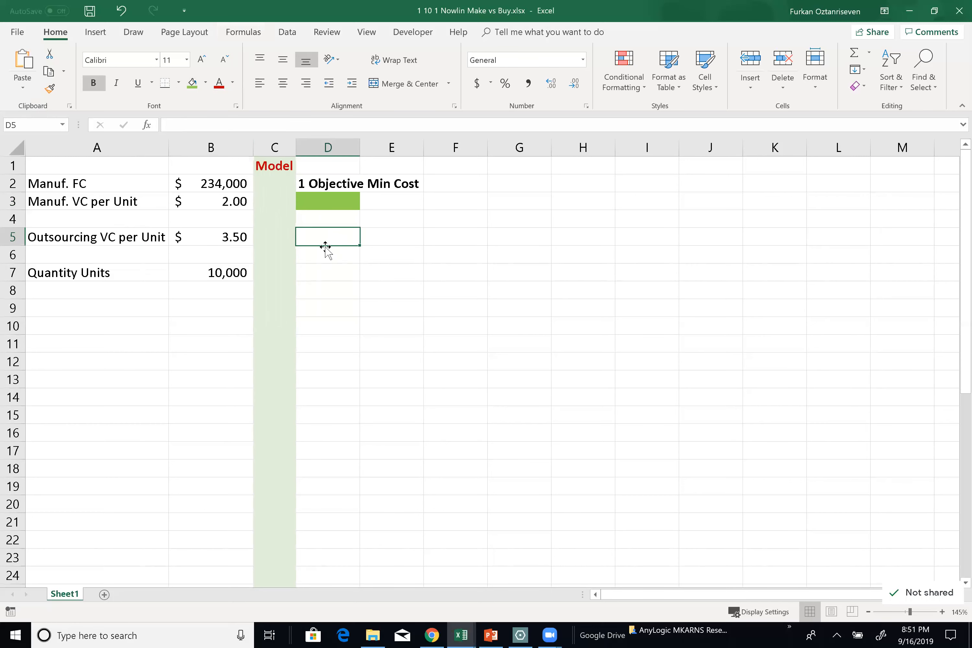
text(2 Dec)
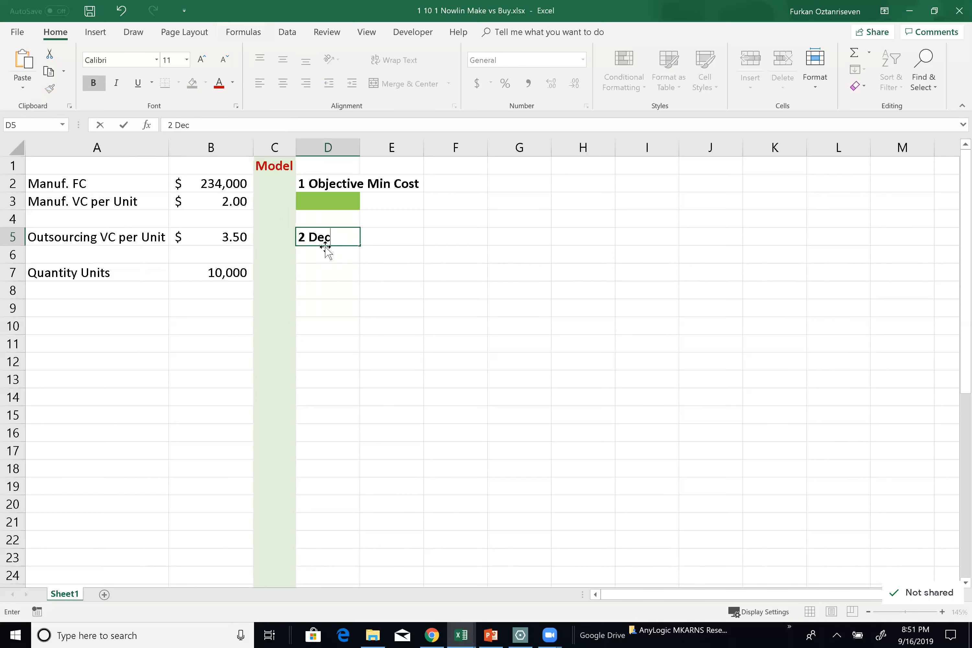
text(ision Variab)
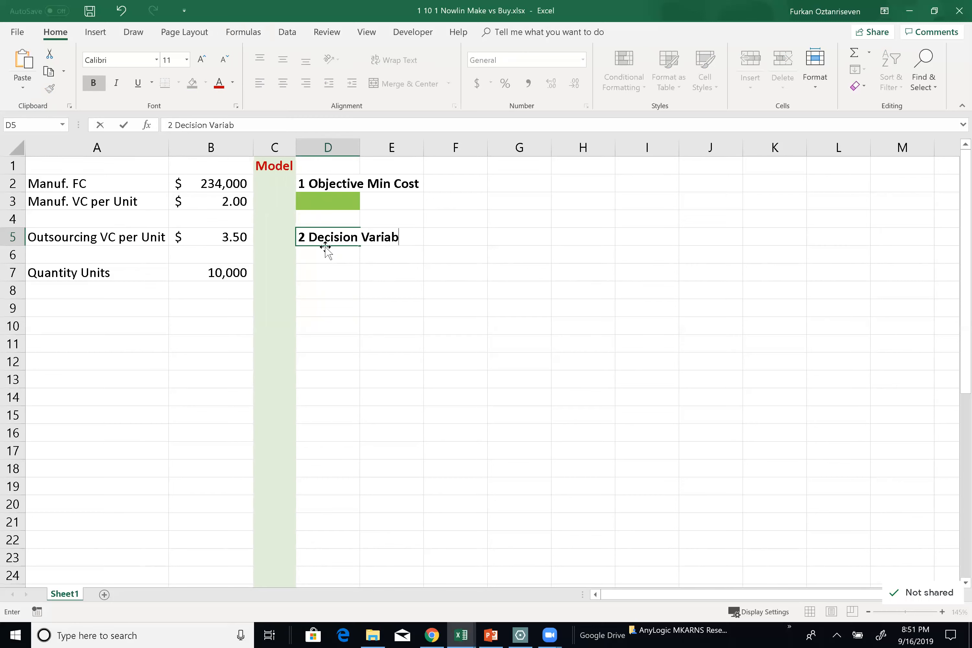
text(les)
key(Return)
key(Return)
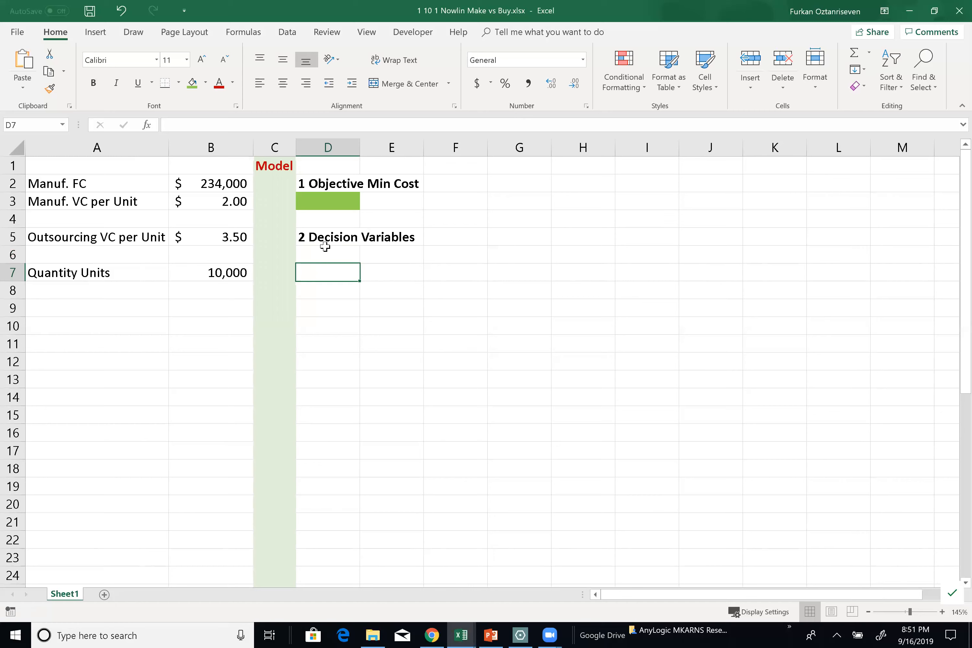
Enter the decision variable labels "Make" in cell D6 and "Buy" in cell D7.
click(325, 246)
text(Make)
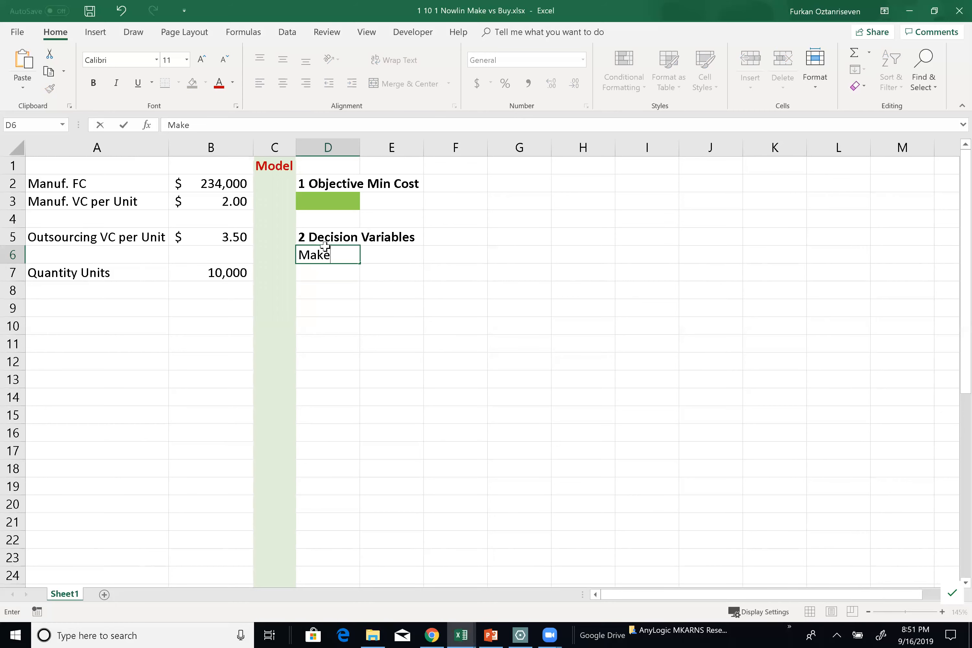
key(Return)
text(Buy)
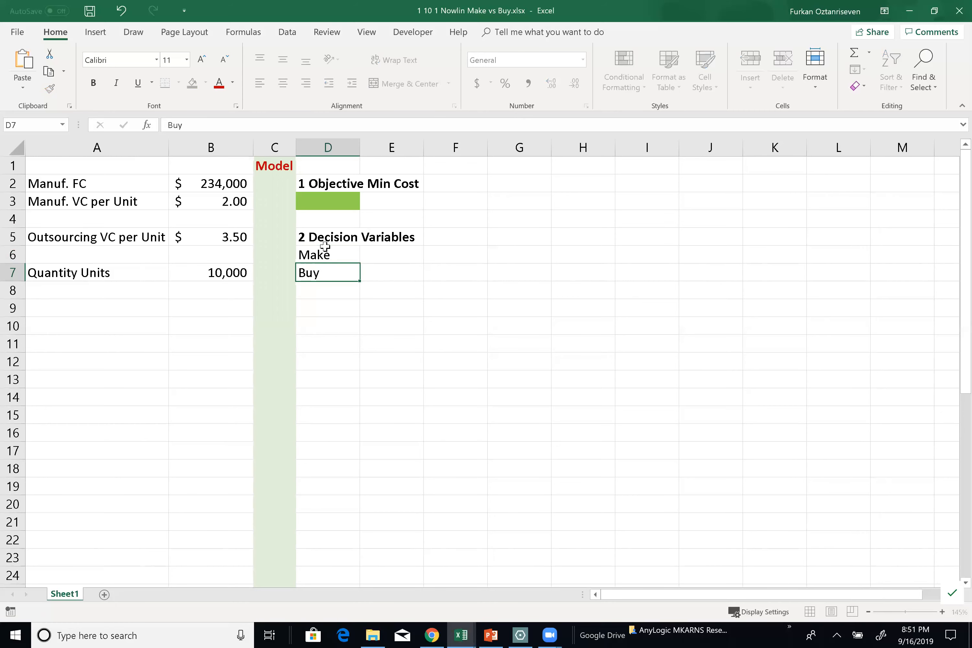
key(Tab)
Fill the decision variable cells E6:E7 with yellow.
click(375, 255)
drag(375, 255, 373, 273)
click(204, 86)
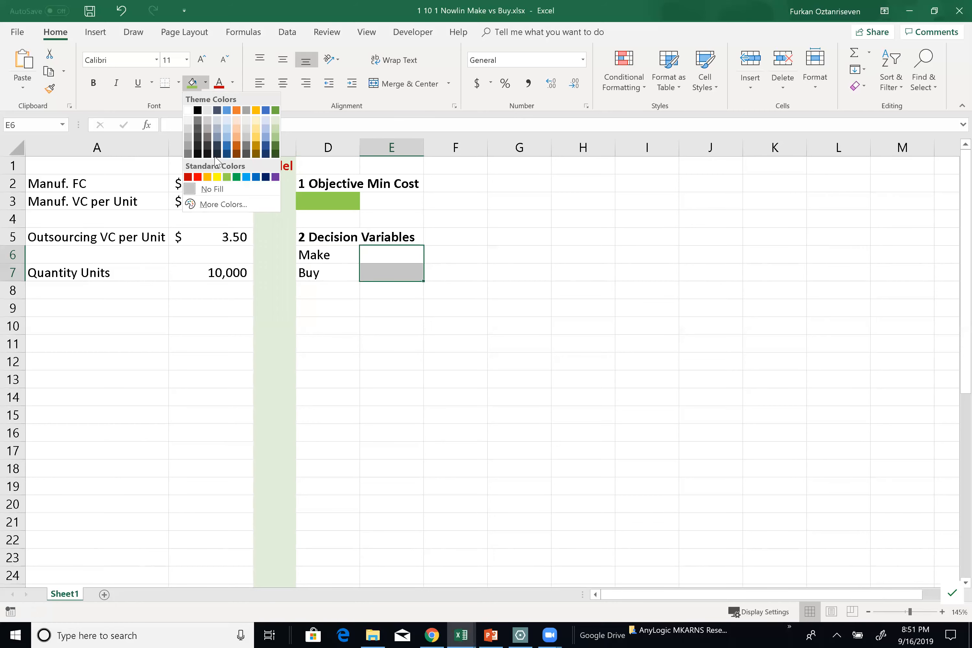
click(216, 185)
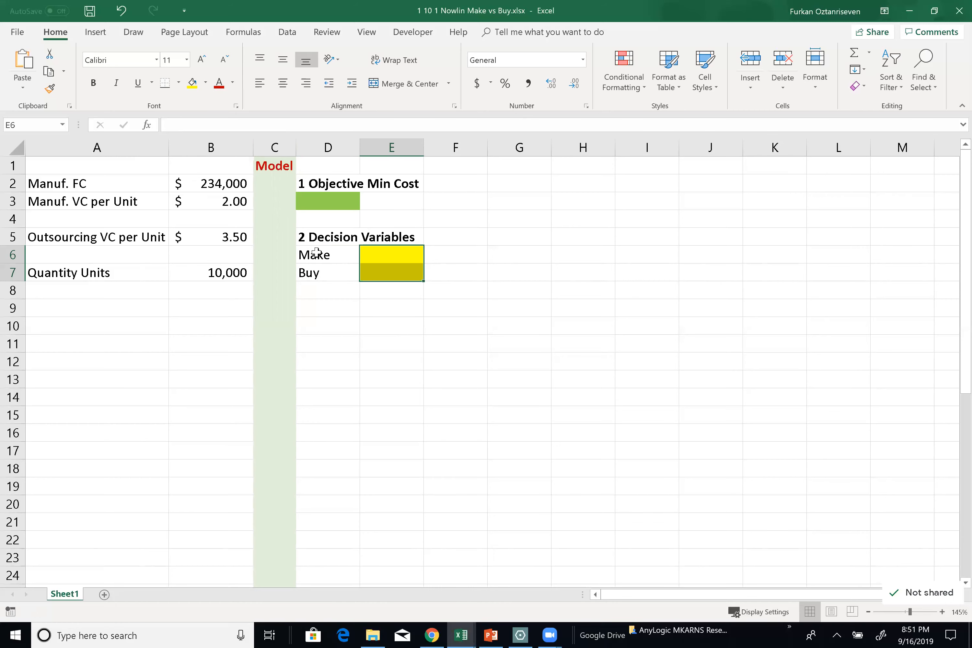
Set the Make variable in E6 to 1 and the Buy variable in E7 to 0.
click(373, 252)
text(1)
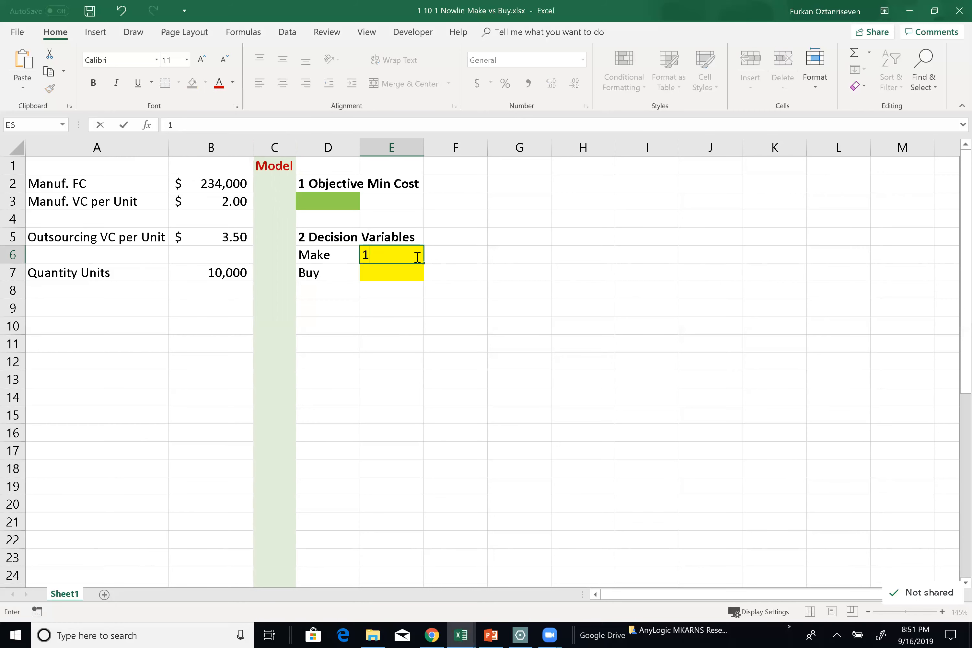
key(Return)
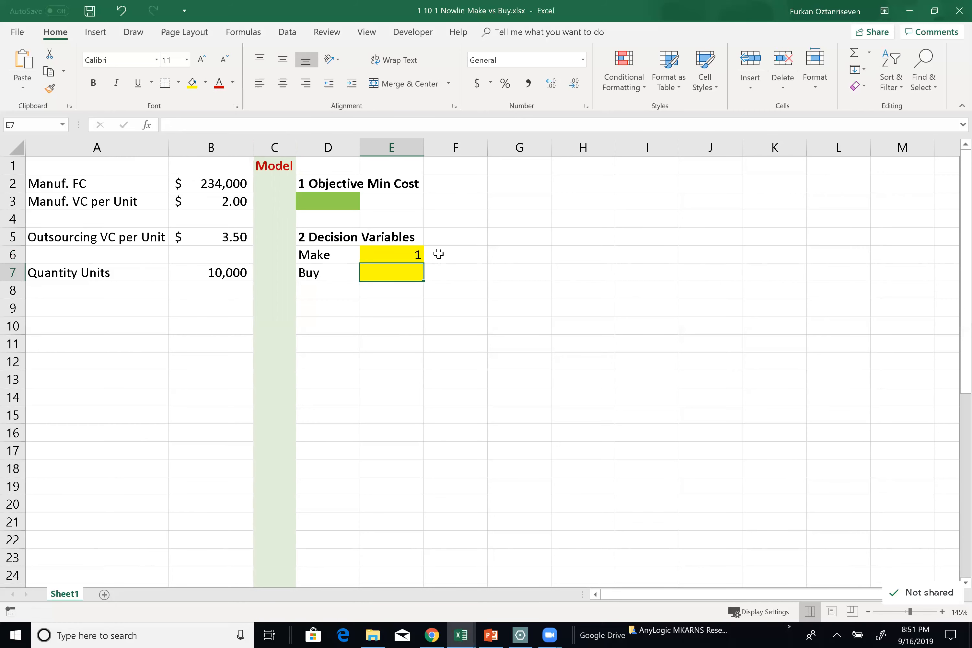
text(0)
key(Return)
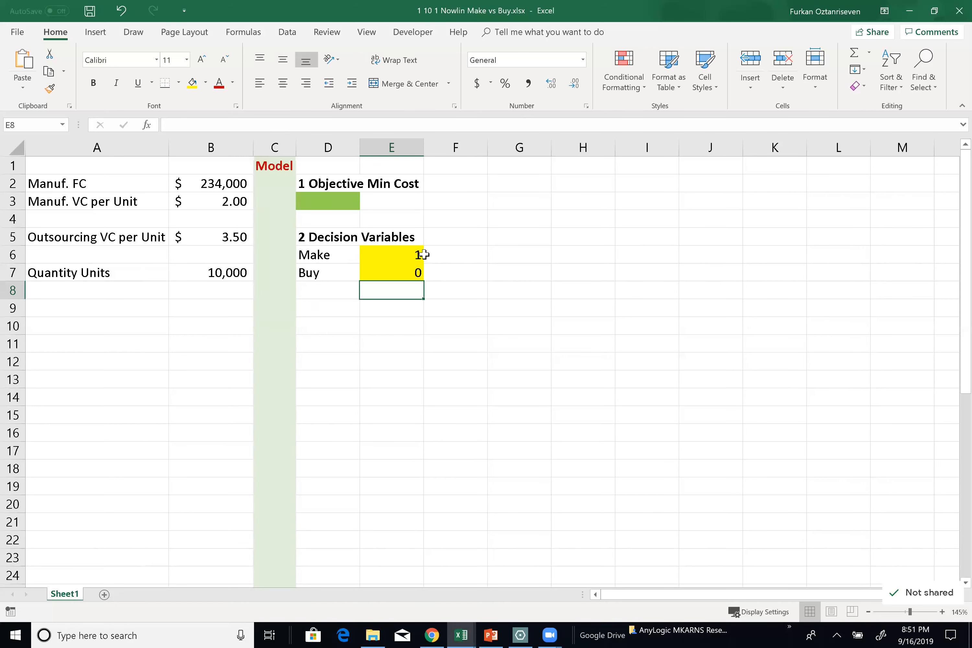
Set the Make variable in E6 to 0 and the Buy variable in E7 to 1.
click(425, 254)
click(410, 253)
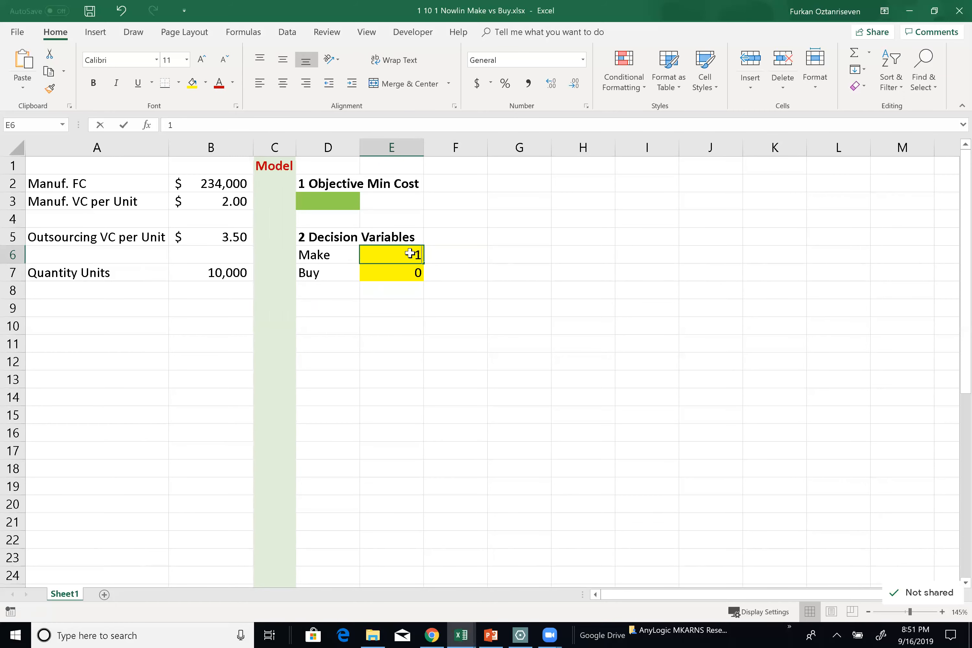
text(0)
key(Return)
text(1)
key(Return)
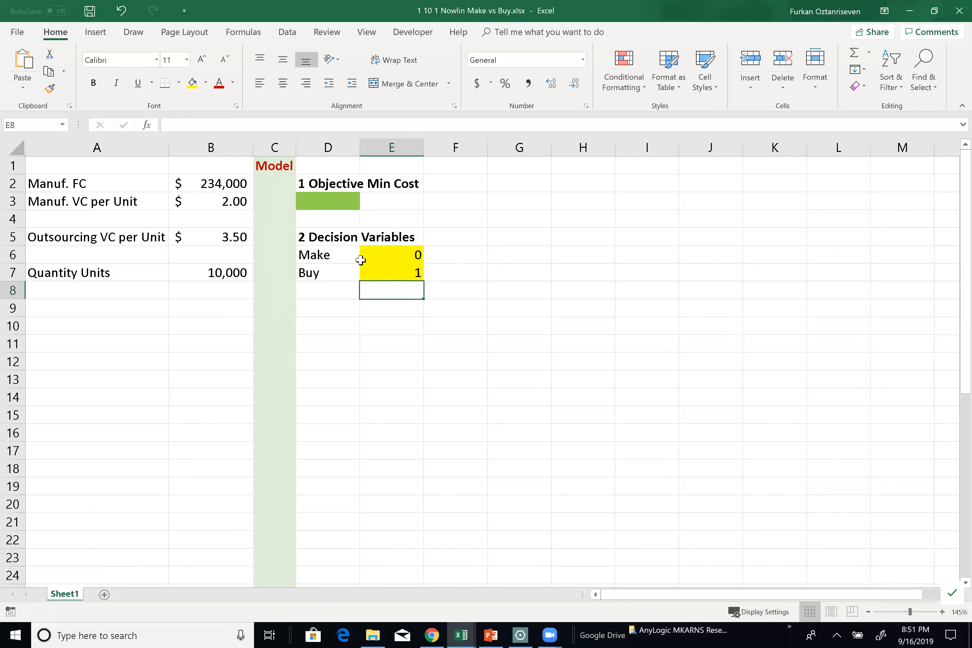
Enter the label "Total Cost to Produce" in cell D9.
click(344, 302)
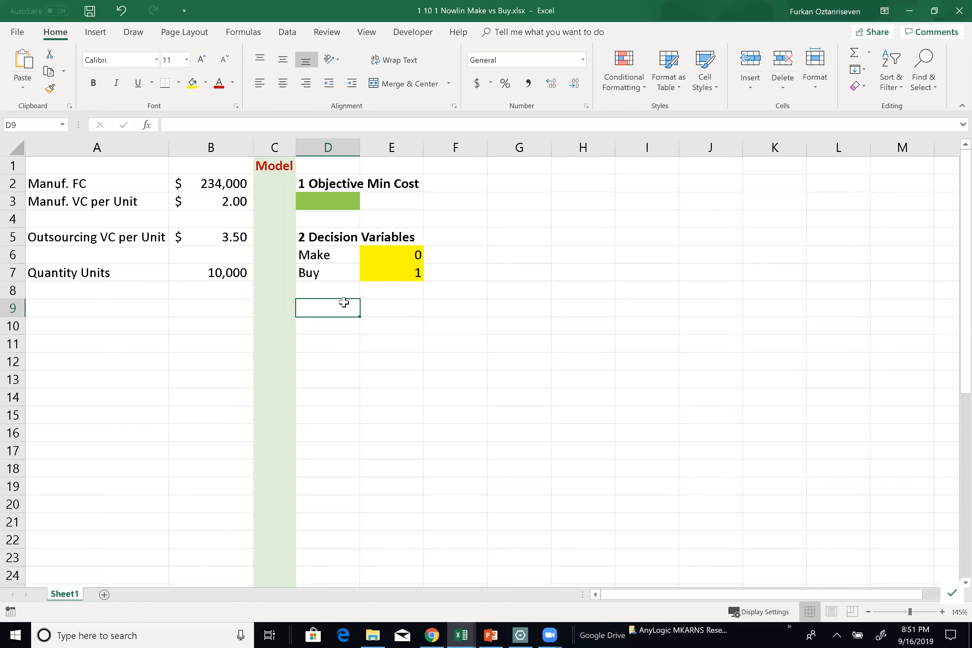
text(Total Cost)
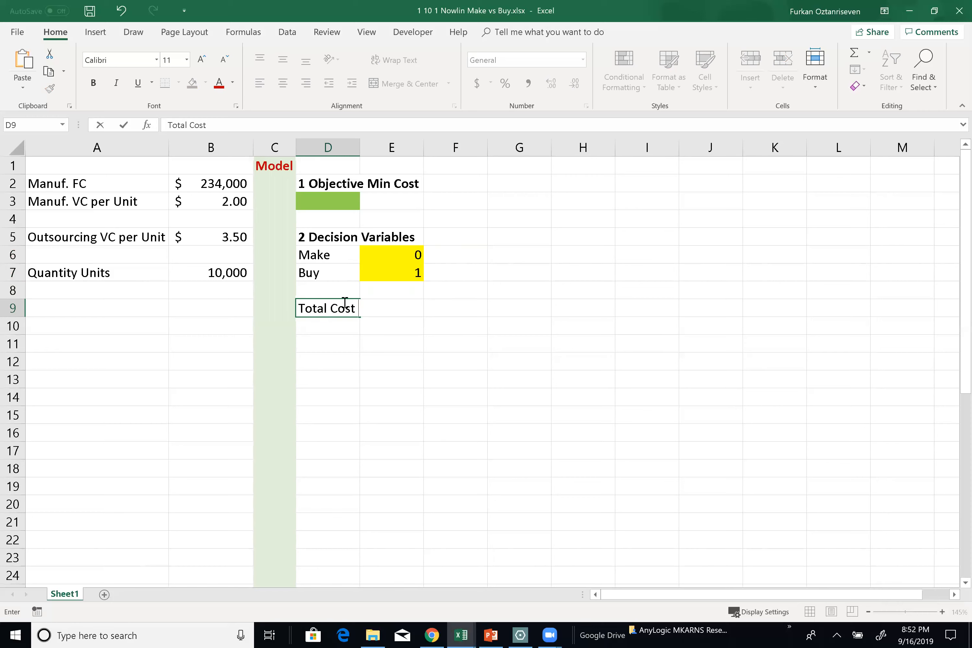
text( to Produce)
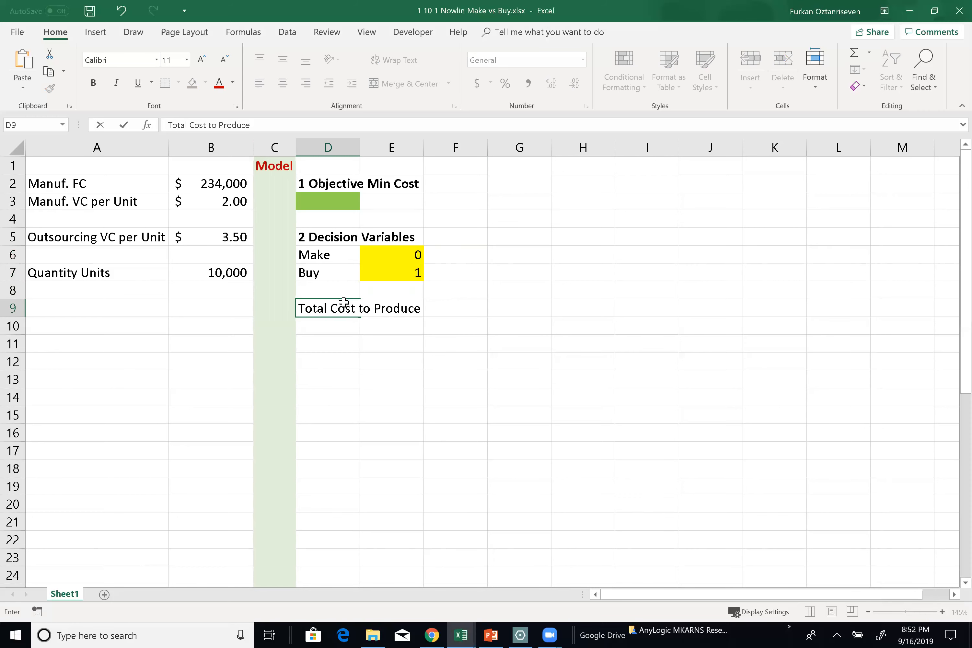
key(Return)
Copy the label in D9 to D11 and change the copy to "Total Cost to Buy".
click(344, 302)
key(ctrl+c)
click(327, 340)
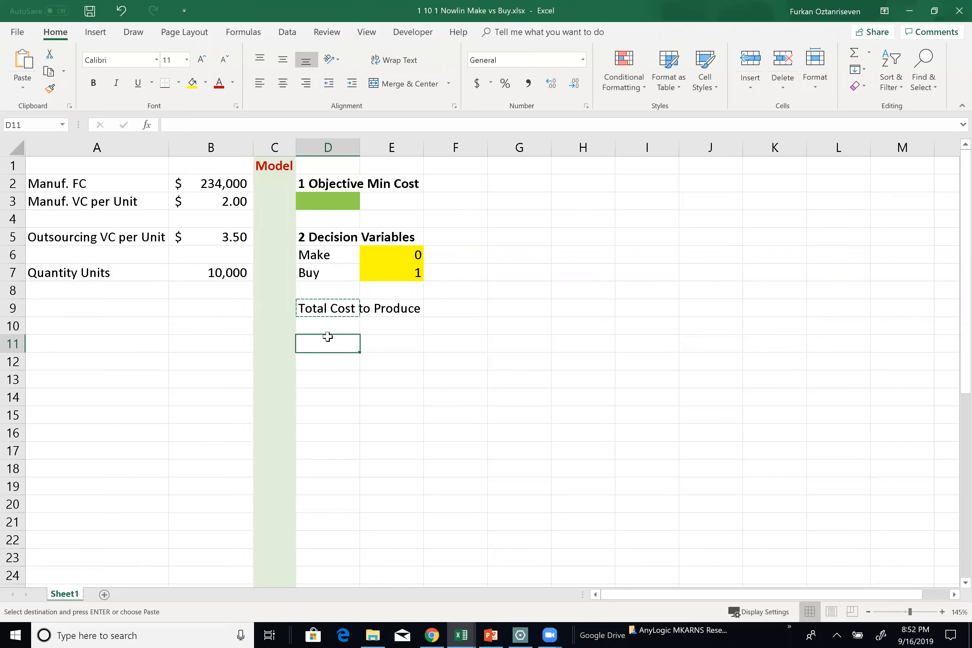
key(ctrl+v)
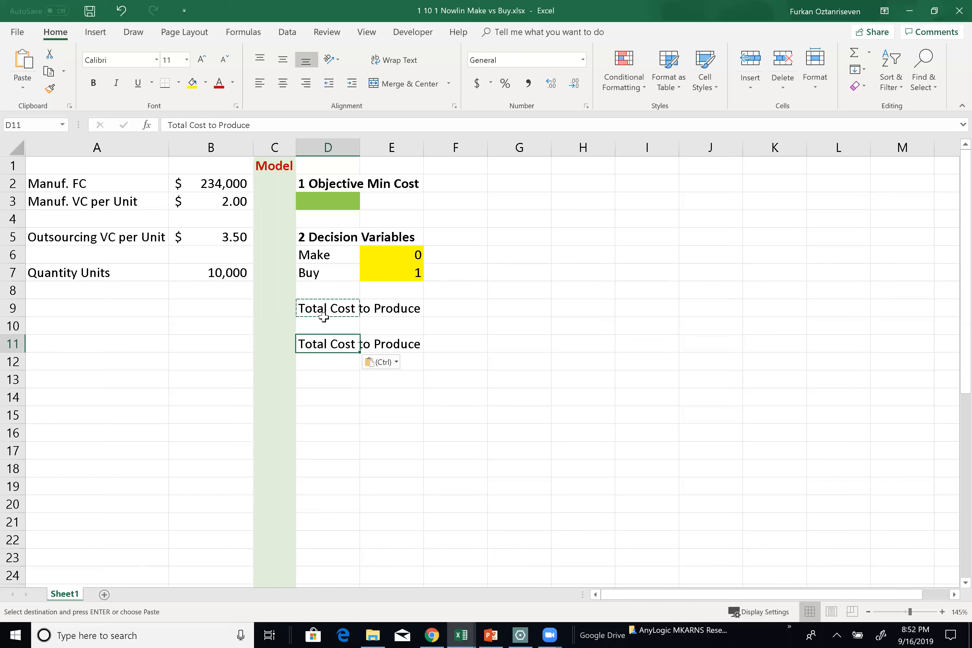
double_click(237, 125)
text(Buy)
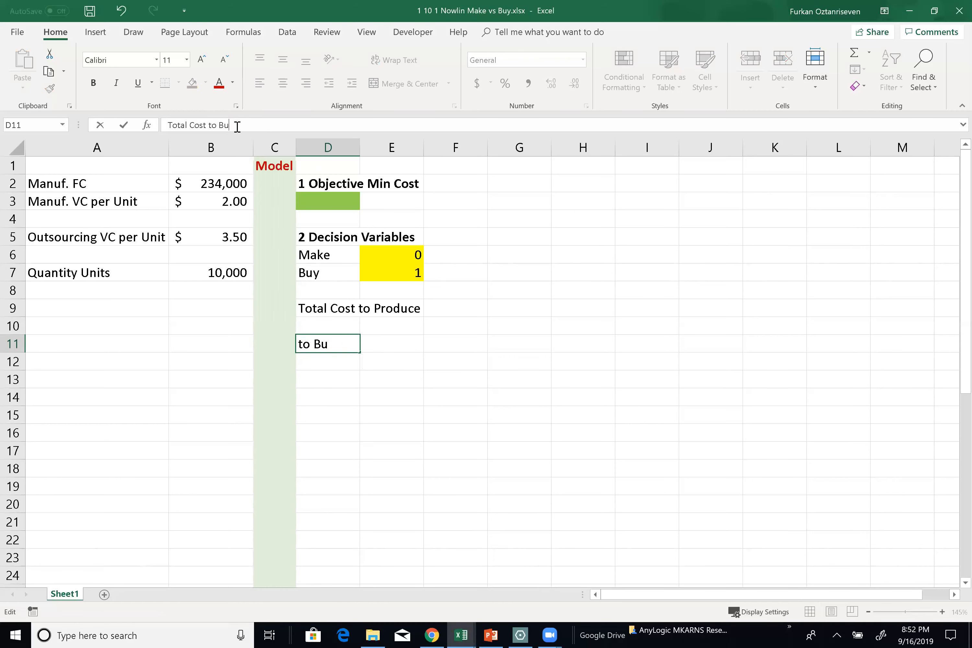
key(Tab)
Fill the result cells D10 and D12 below the two total cost labels with light gray.
click(330, 328)
ctrl+click(329, 363)
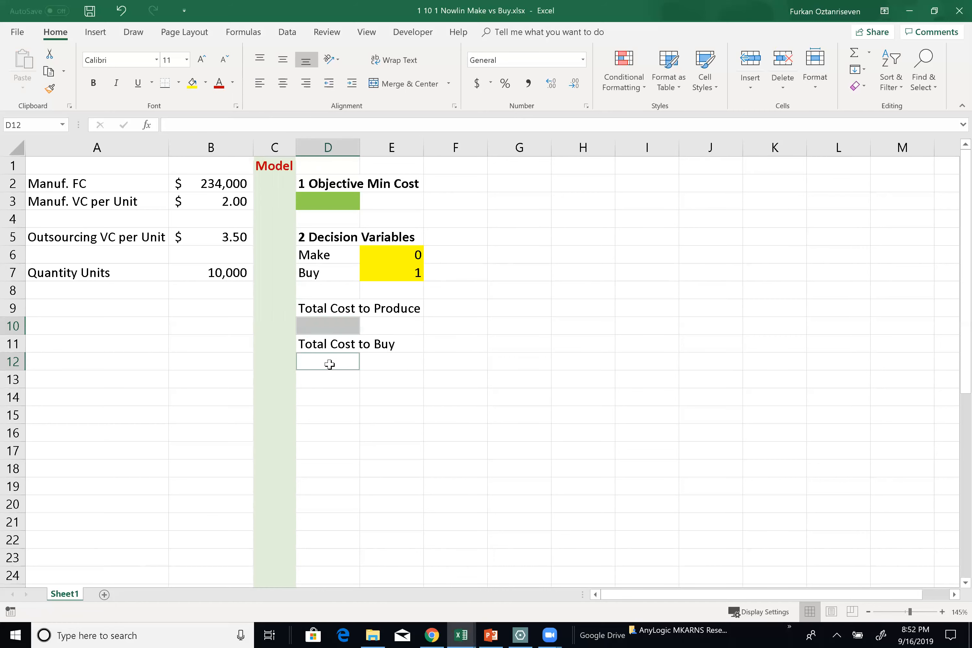
click(206, 82)
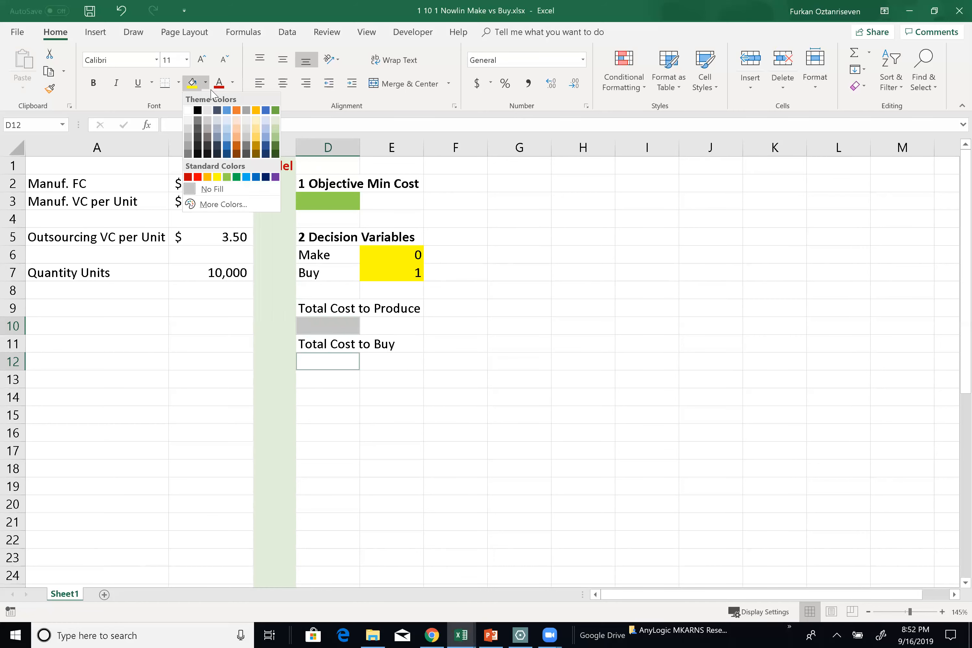
click(246, 120)
click(352, 327)
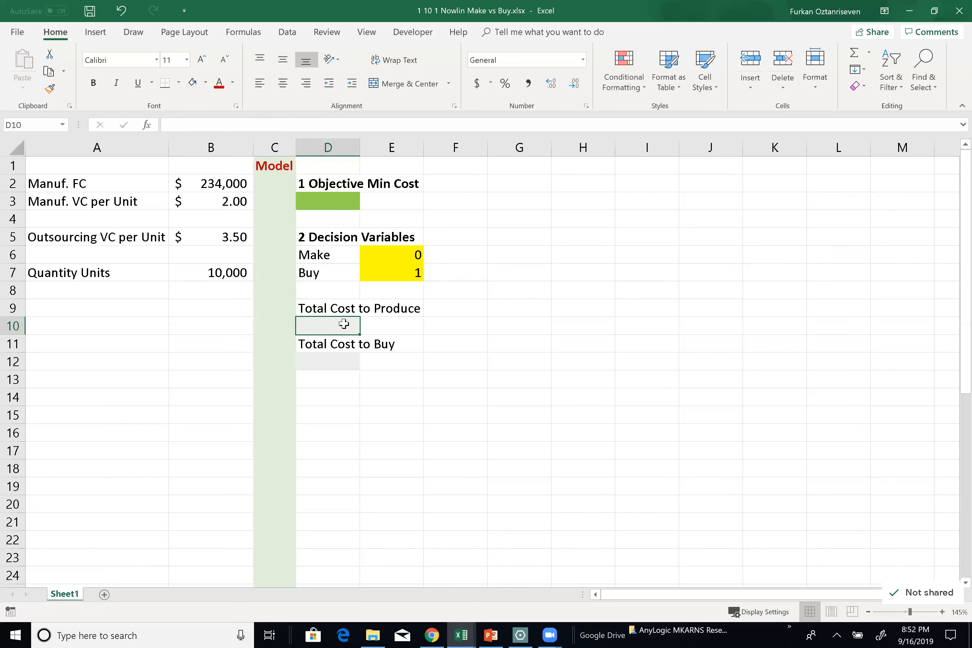
text(=)
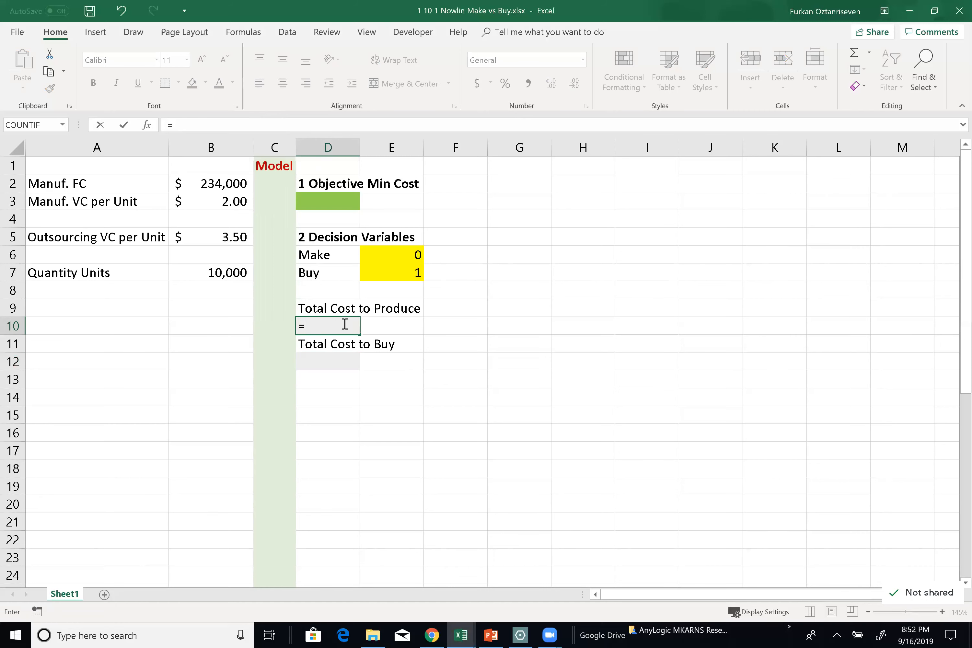
click(218, 184)
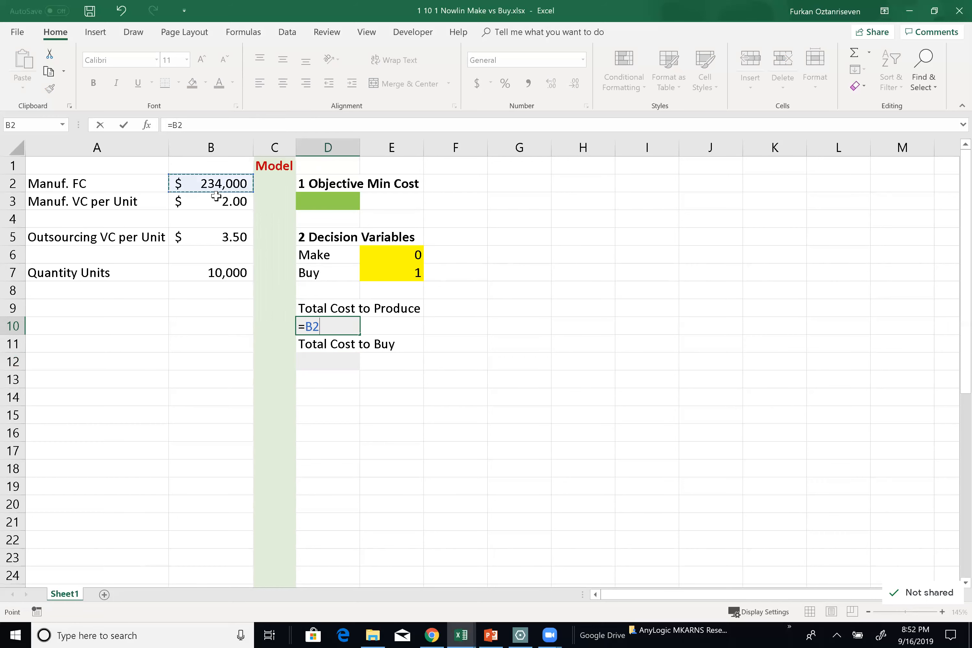
key(F9)
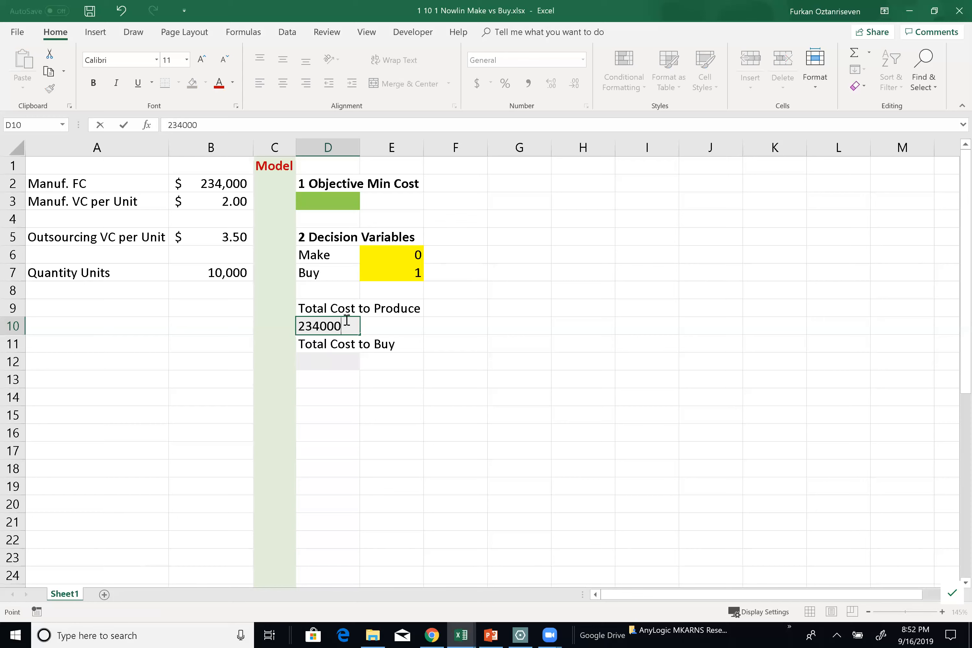
Enter the formula =B2+B3*B7 in D10 to calculate the total cost to produce.
text(=)
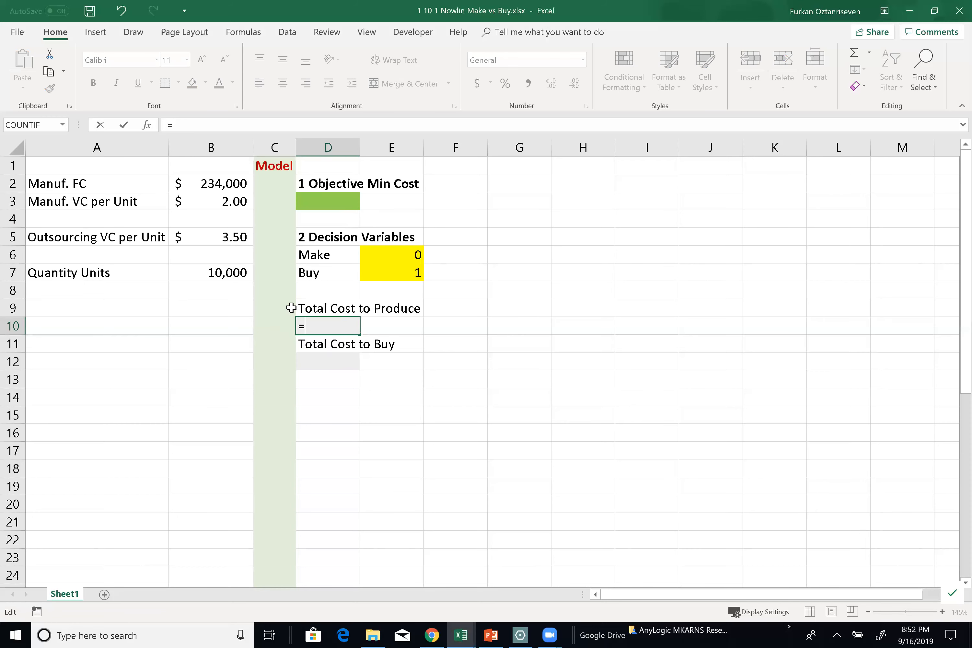
click(226, 189)
text(+)
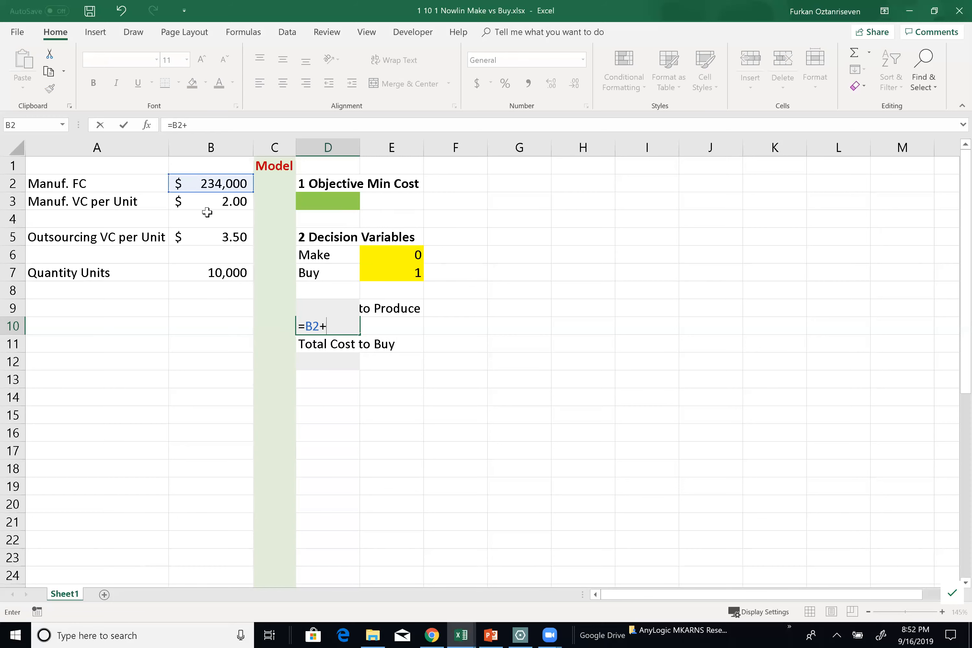
click(222, 201)
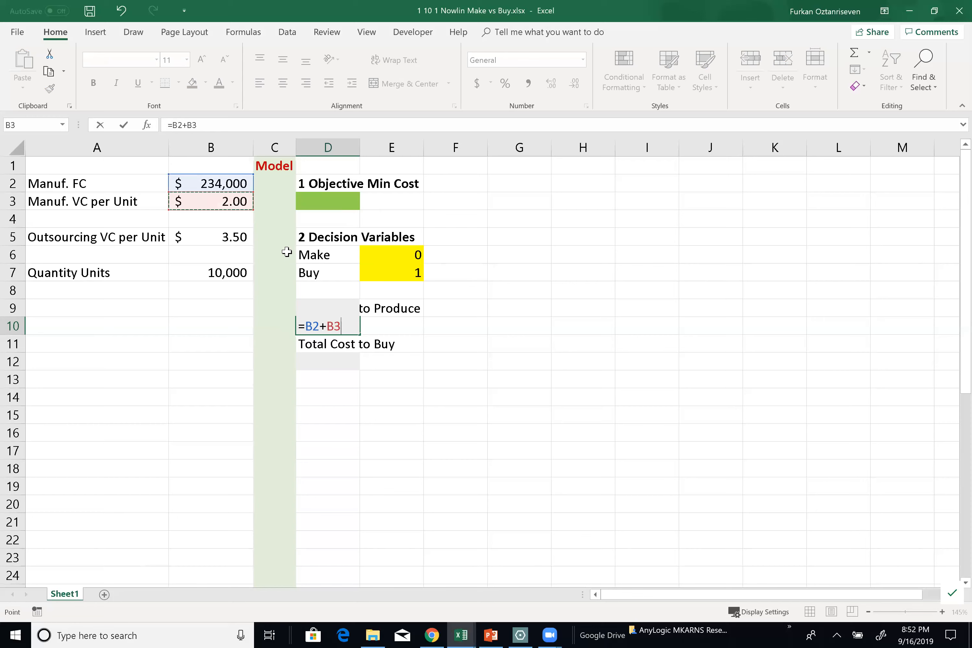
text(*)
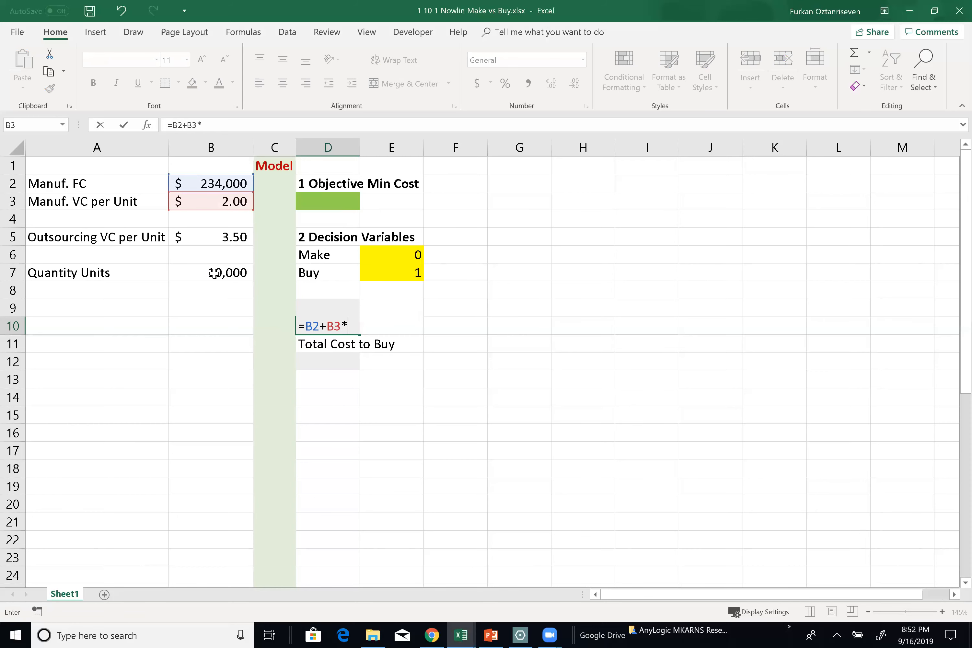
click(214, 272)
key(Return)
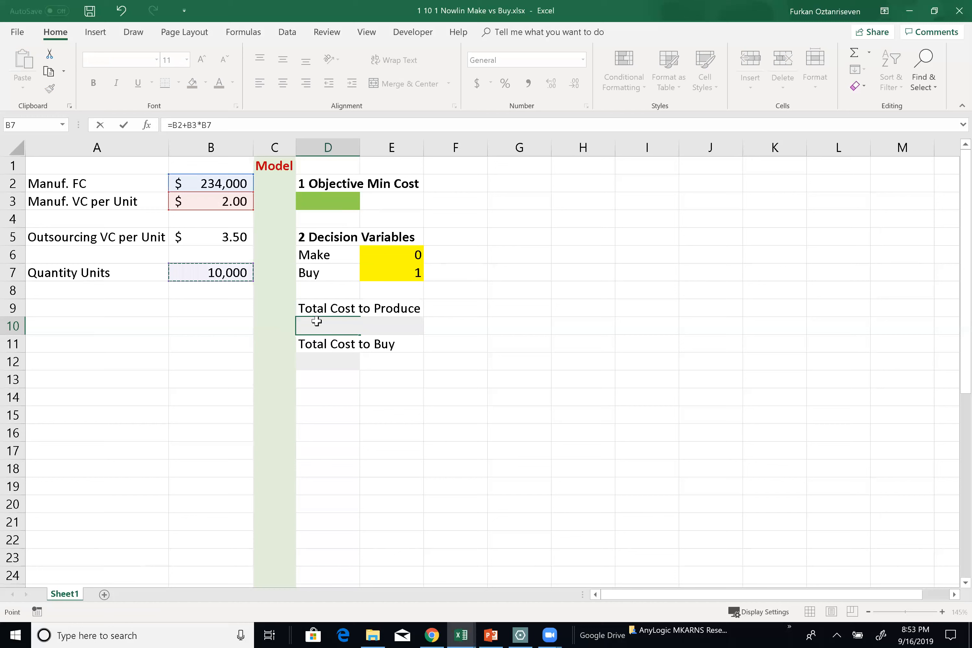
click(317, 326)
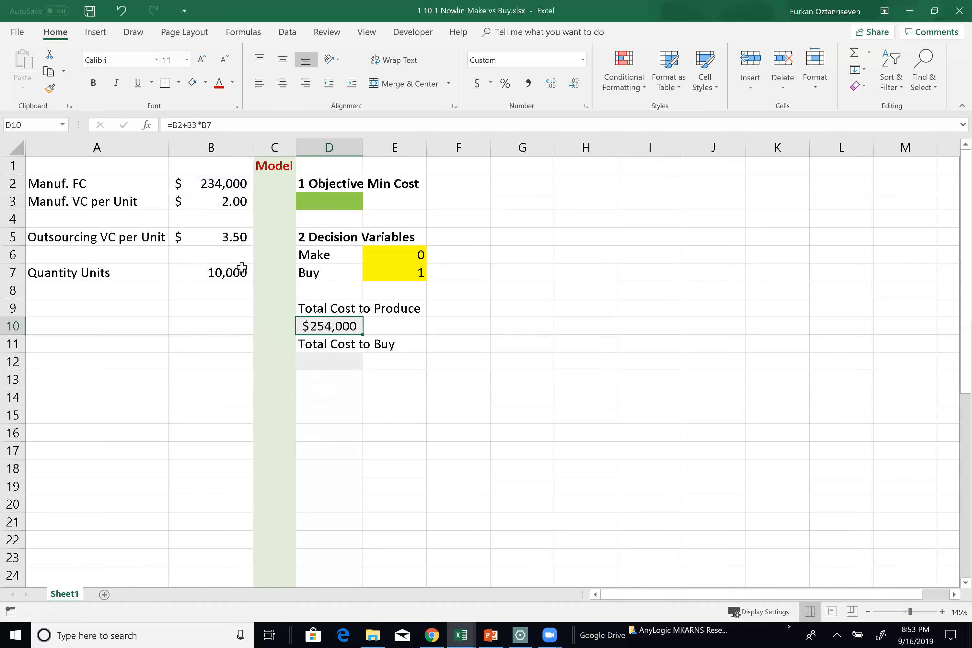
Fill the Quantity Units value in B7 with light blue.
click(213, 276)
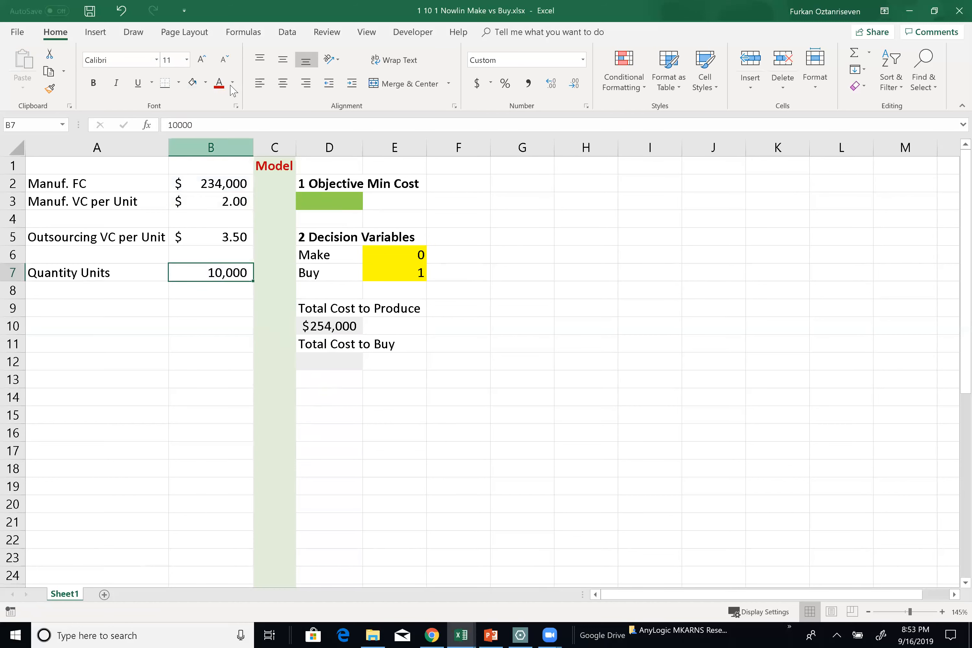
click(205, 83)
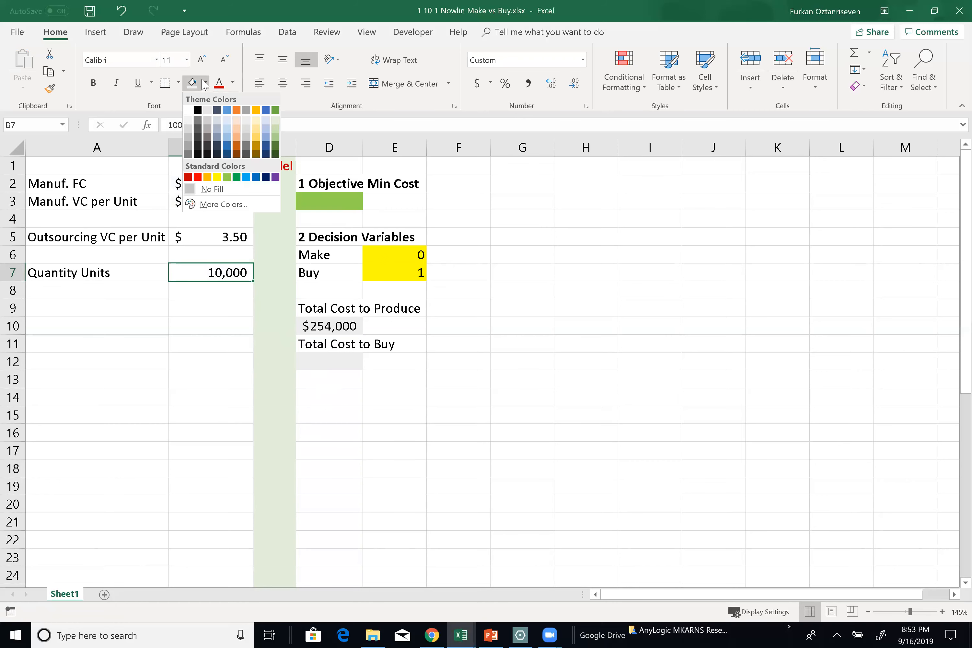
click(227, 120)
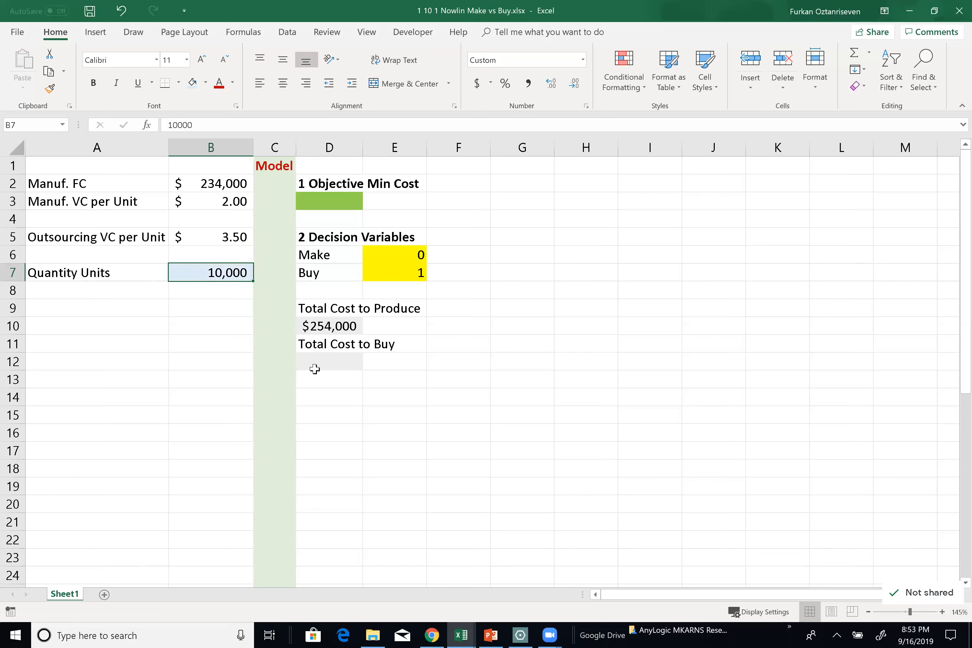
Enter the formula =B5*B7 in D12 to calculate the total cost to buy.
click(334, 358)
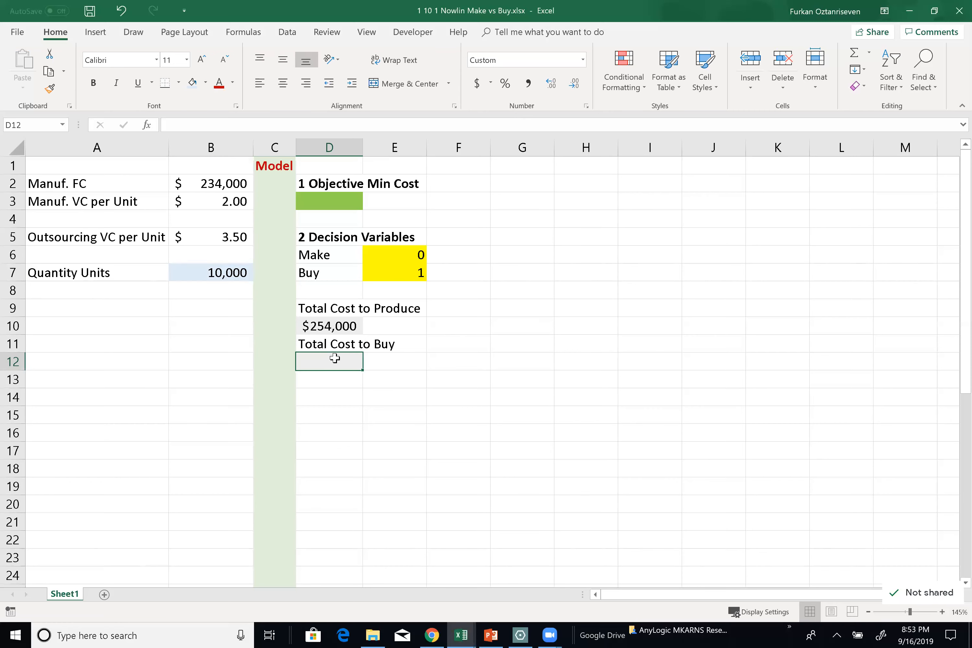
text(=)
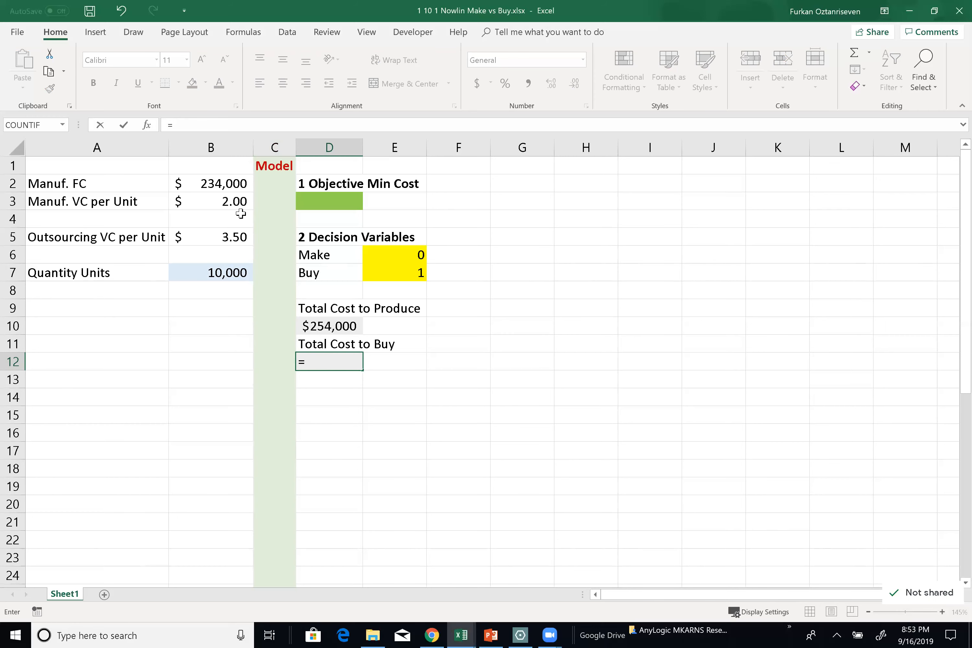
click(233, 237)
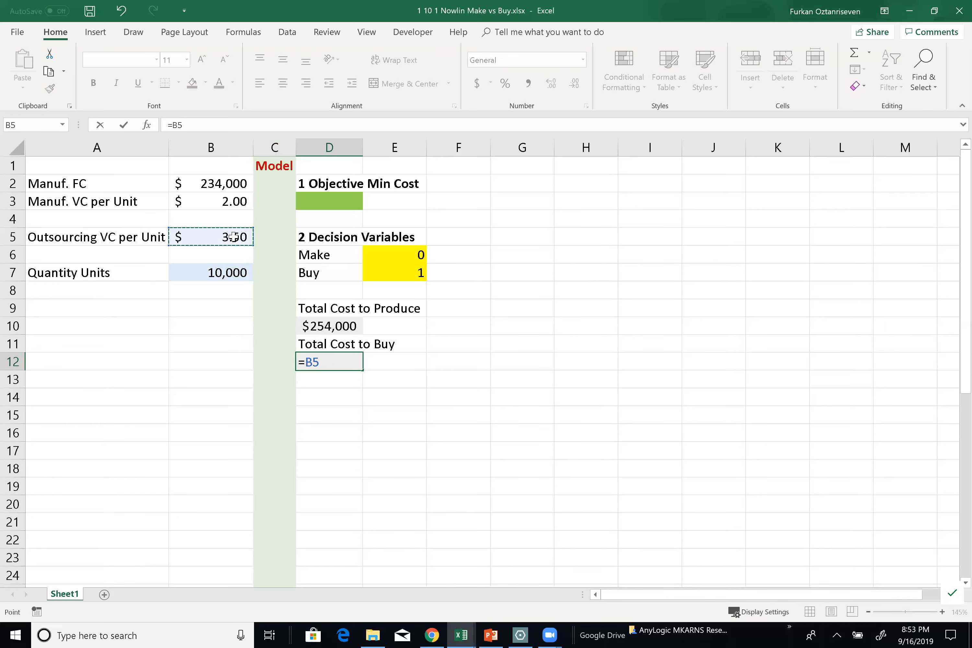
text(*)
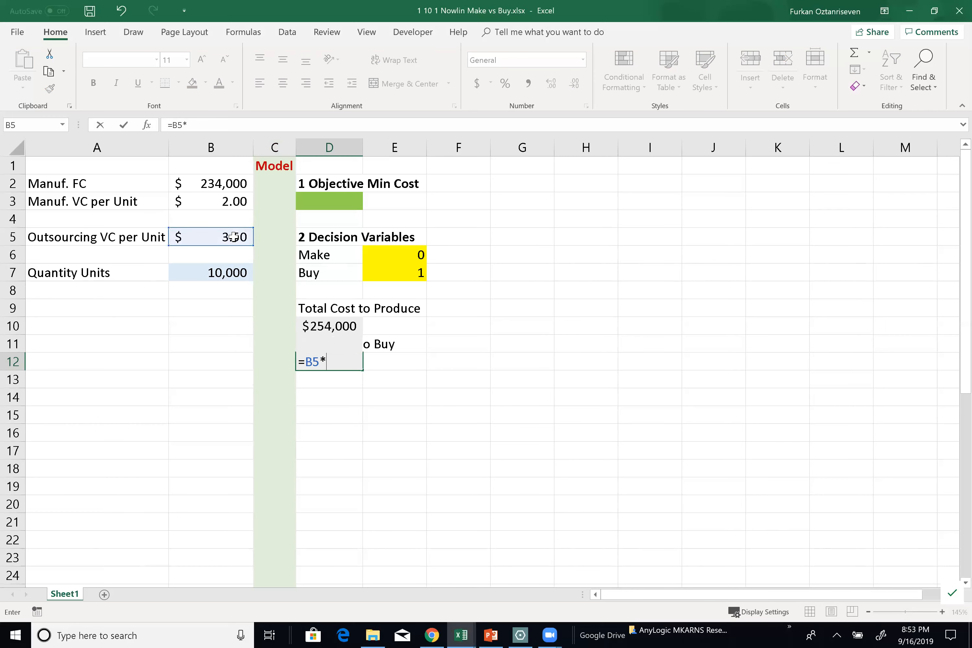
click(224, 276)
key(Return)
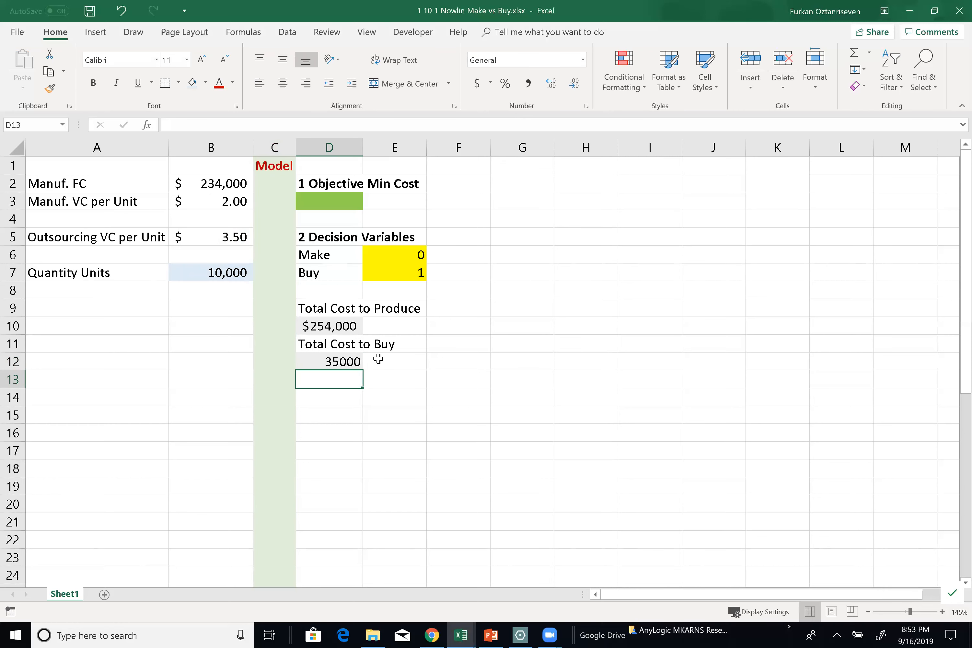
Copy the currency formatting of D10 onto the total cost to buy in D12.
click(335, 326)
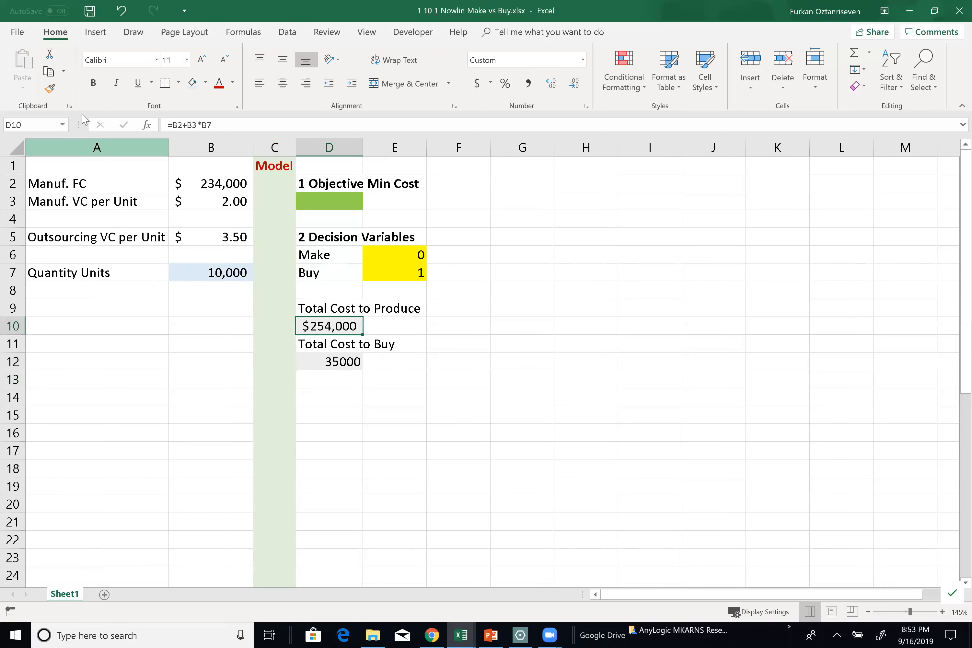
click(50, 88)
click(330, 365)
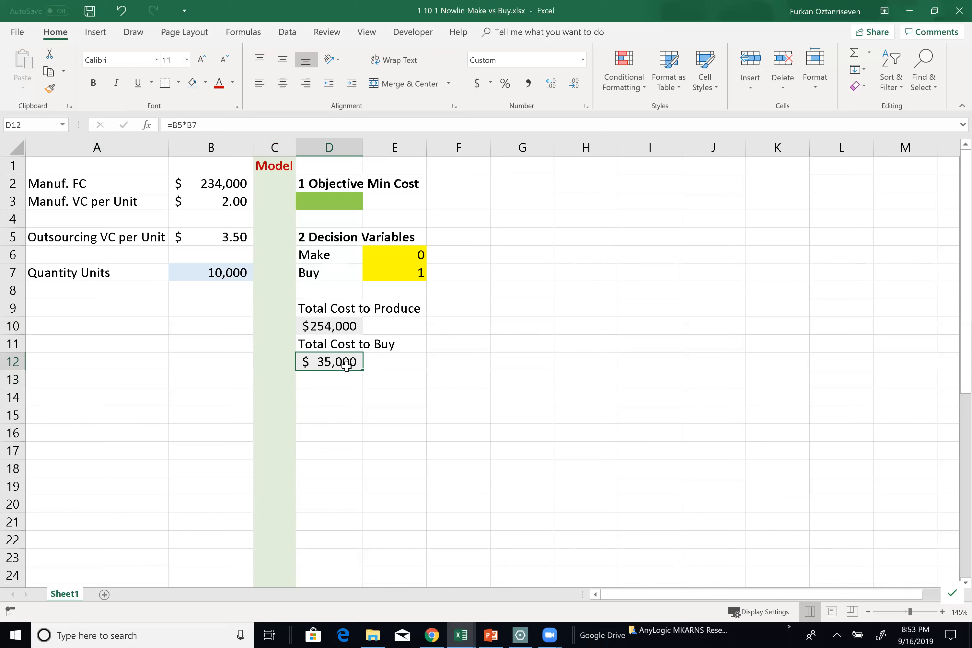
Replace the Buy variable in E7 with the formula =IF(D12<D10,1,0).
click(395, 277)
text(=if)
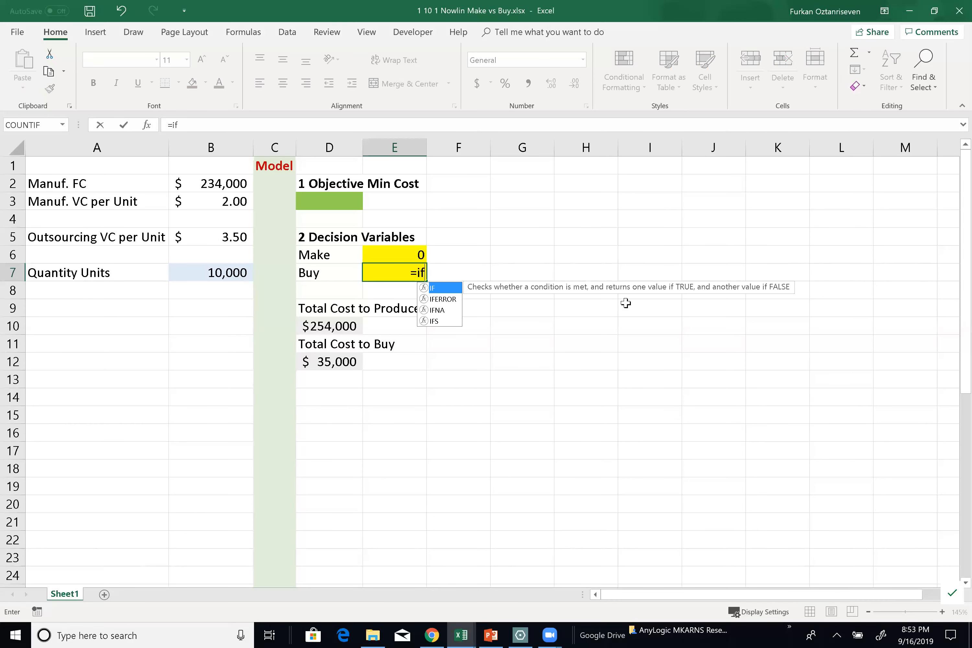
text(()
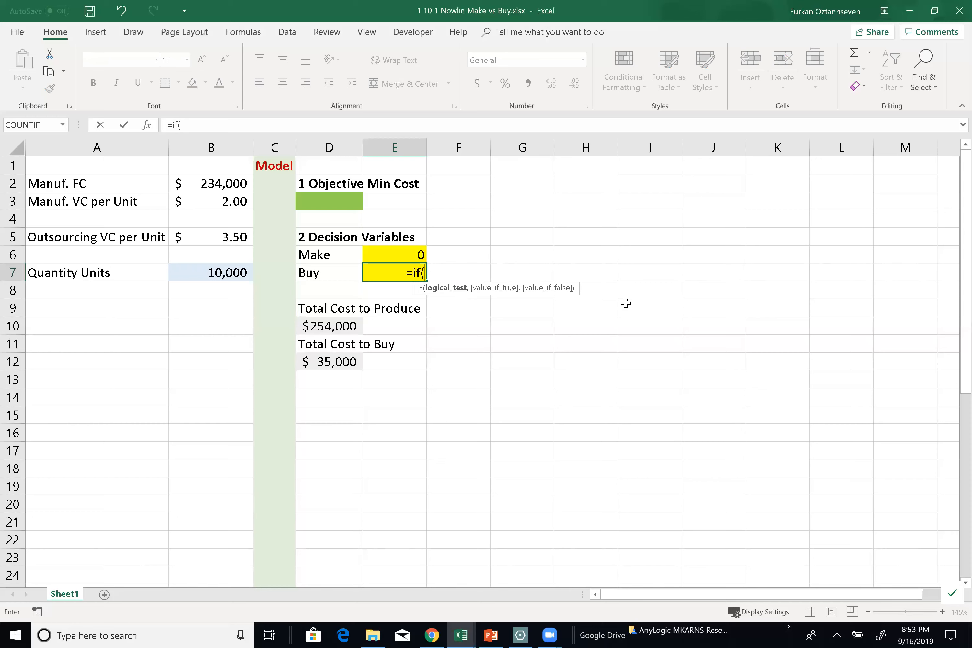
click(329, 365)
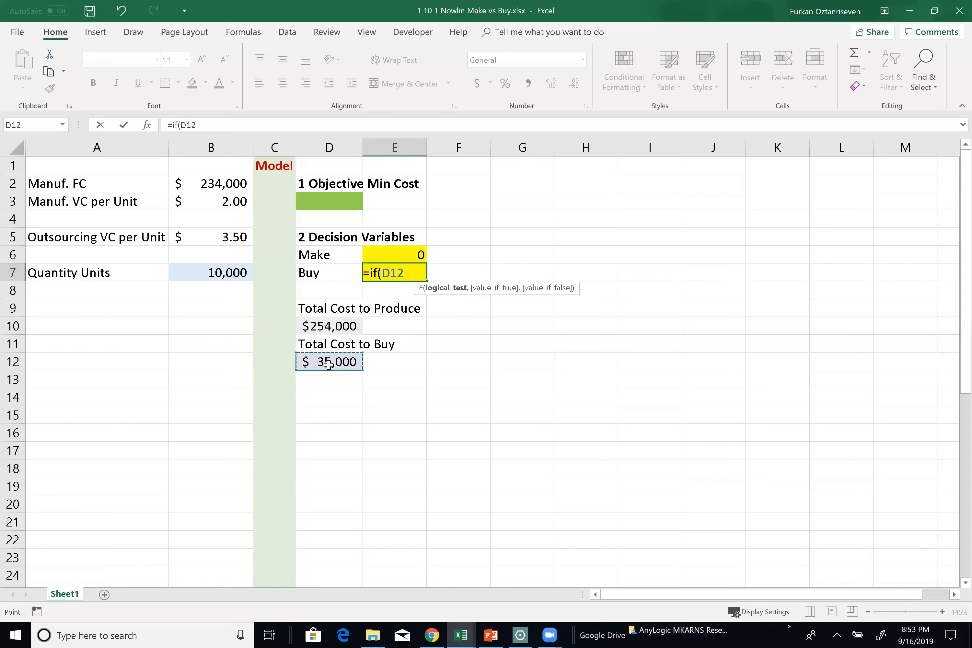
text(<)
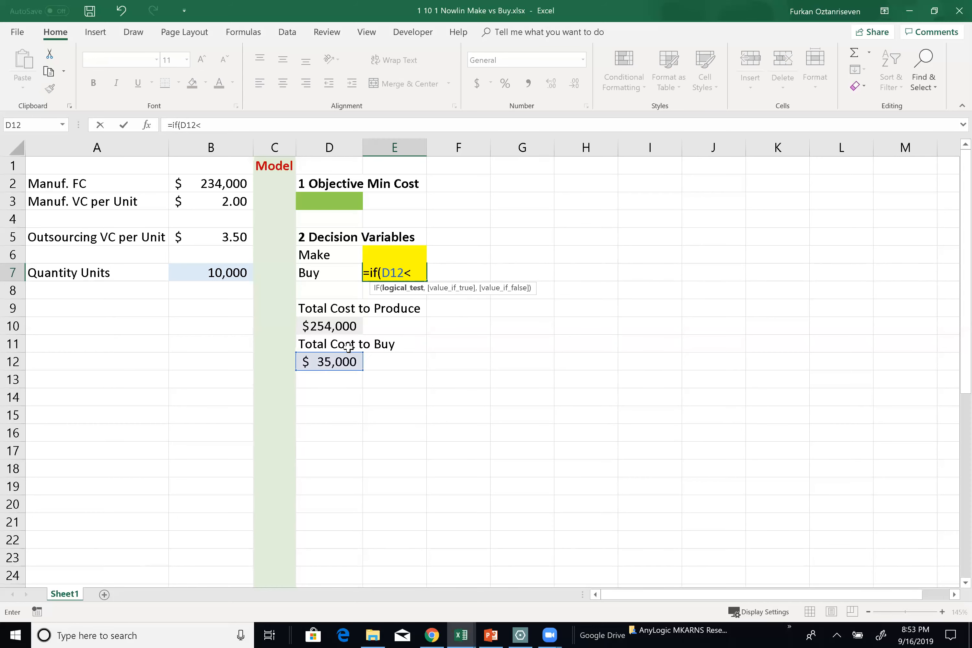
click(327, 330)
text(,)
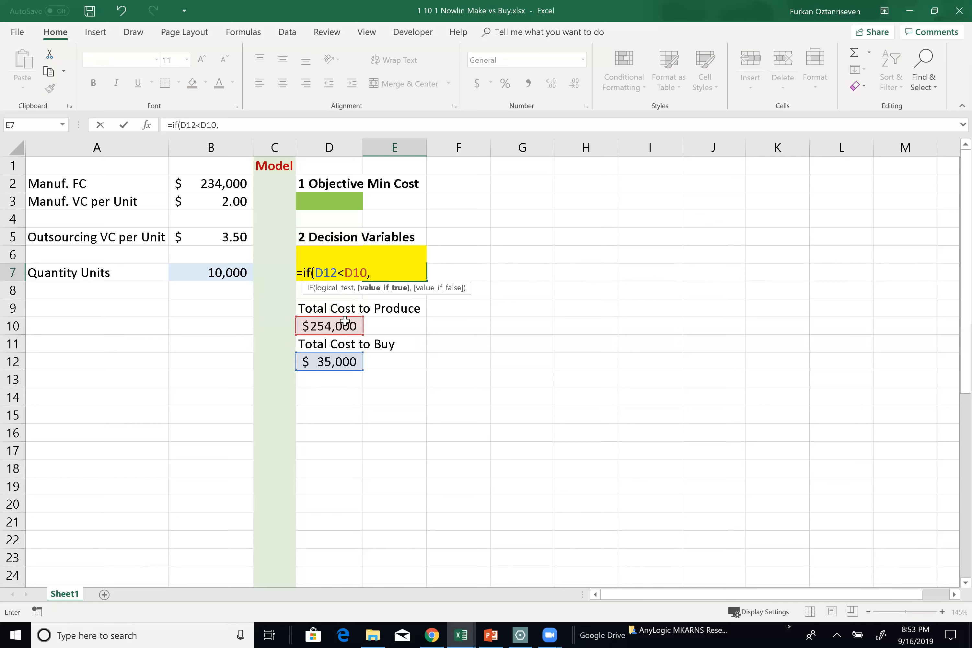
text(1,0)
key(Return)
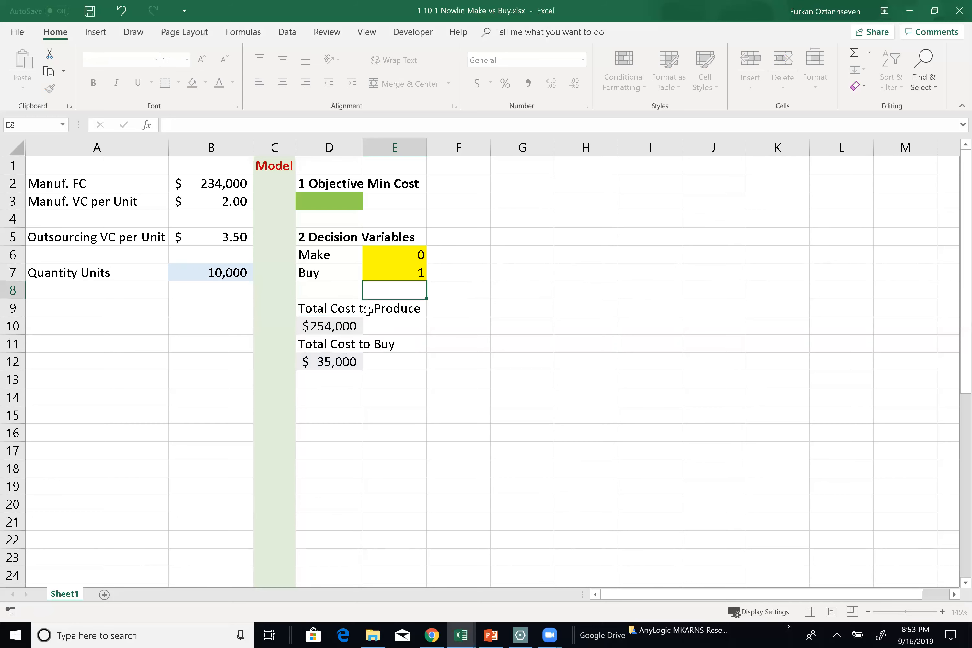
Replace the Make variable in E6 with the formula =IF(D10<D12,1,0).
click(400, 254)
text(=if()
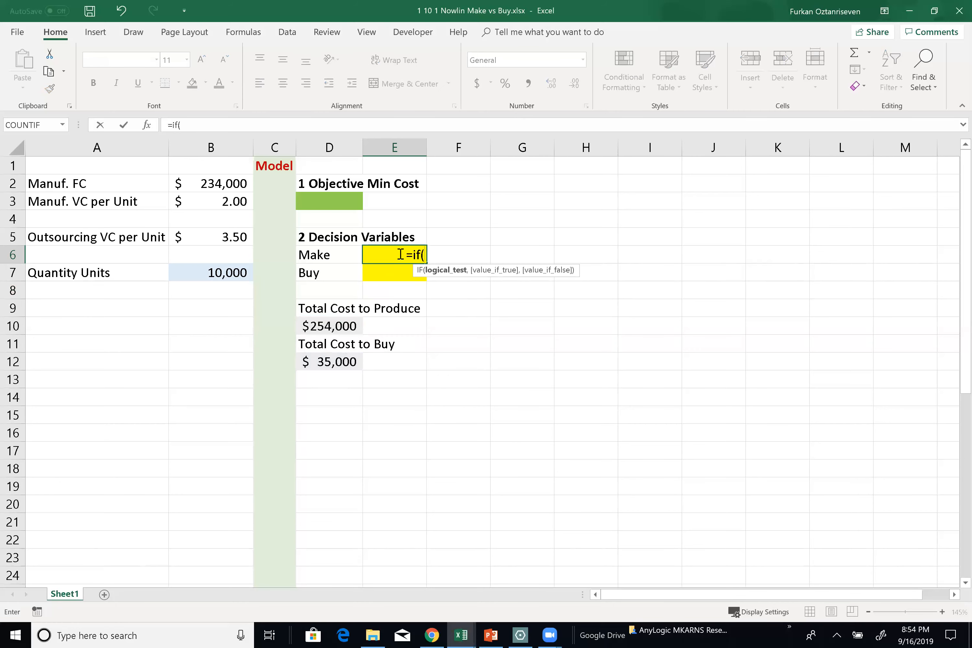
click(349, 330)
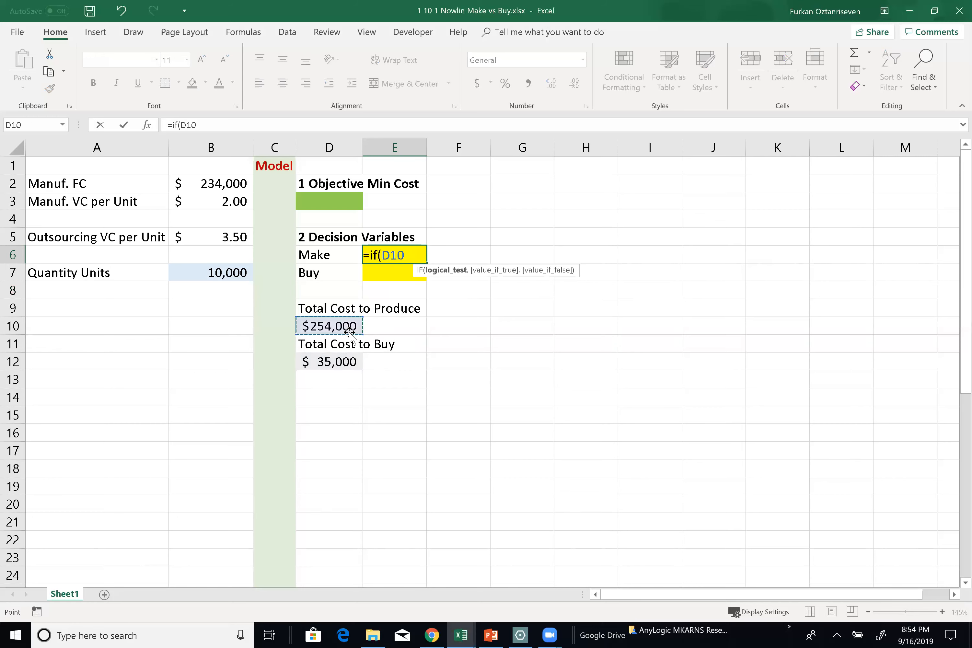
text(<)
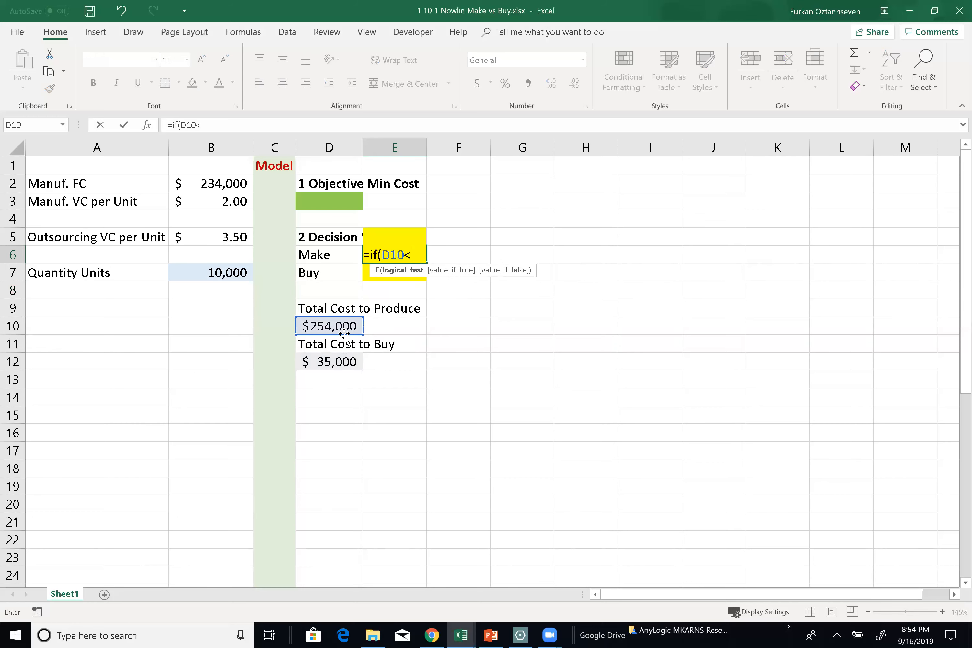
click(316, 362)
text(,)
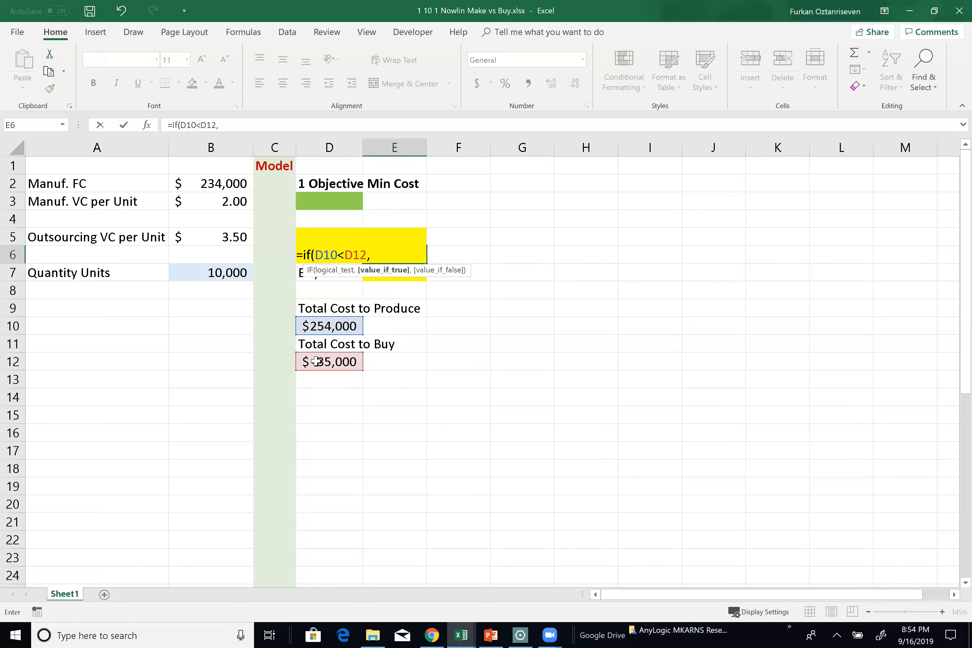
text(1,0))
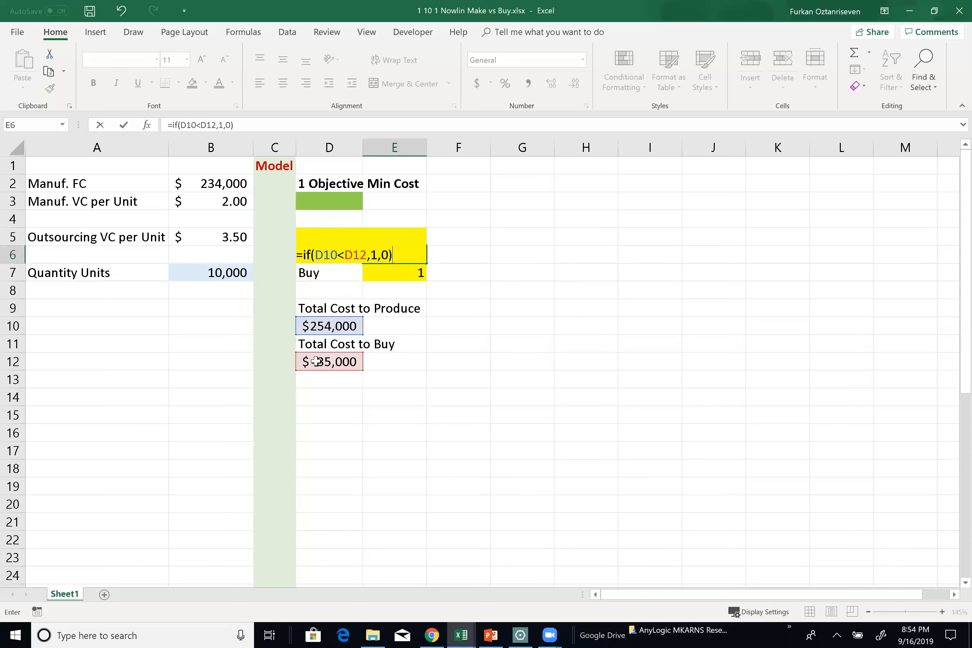
key(Return)
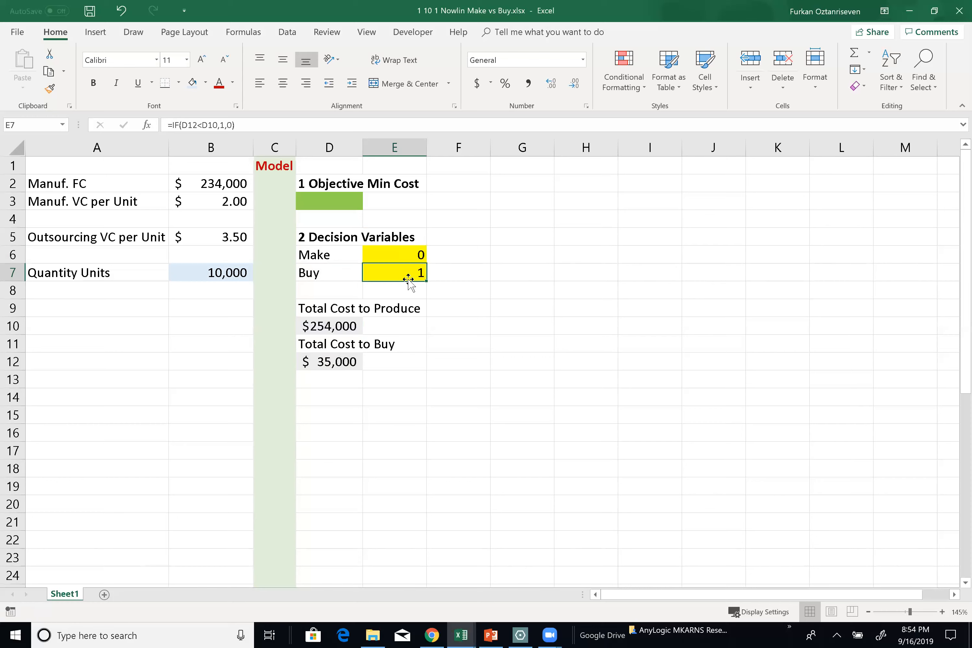
Set the quantity of units in B7 to 100000 to test the make-or-buy decision.
click(247, 275)
text(100000)
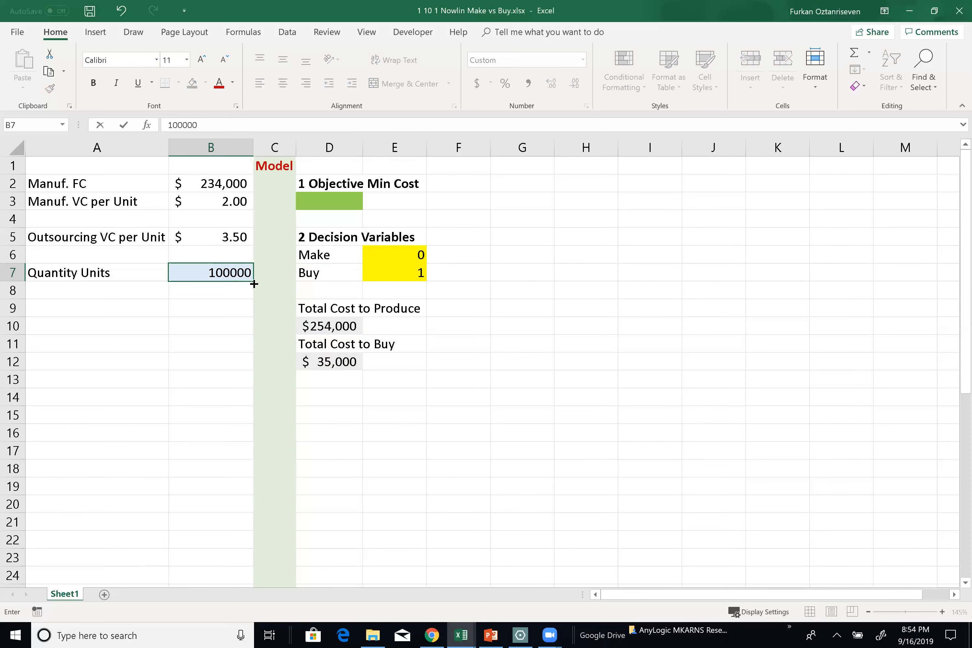
key(Return)
key(Up)
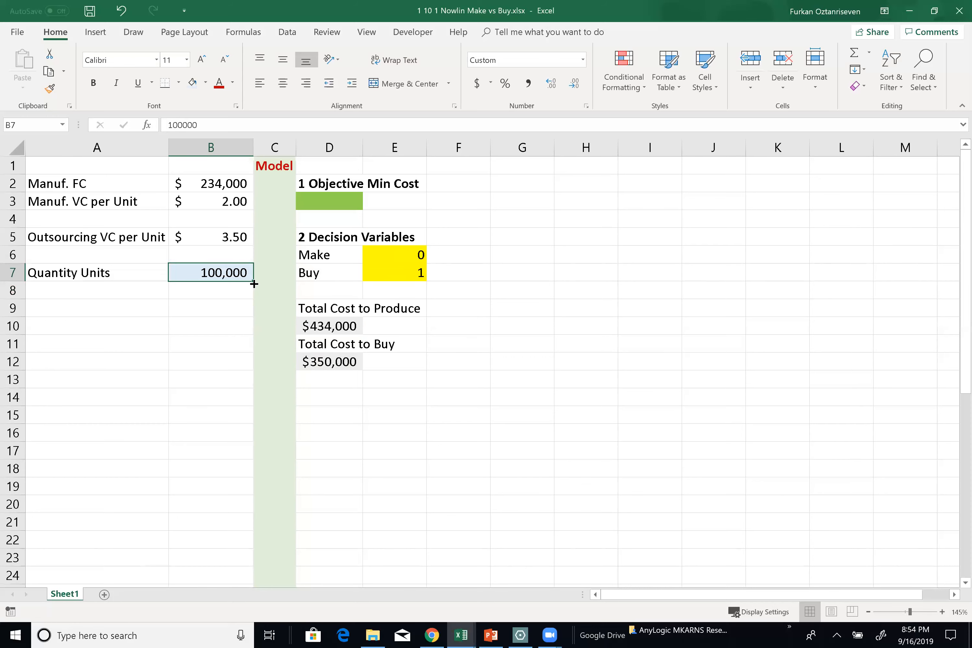
Change the quantity of units in B7 to 200000 and check the total cost to buy in D12.
text(200000)
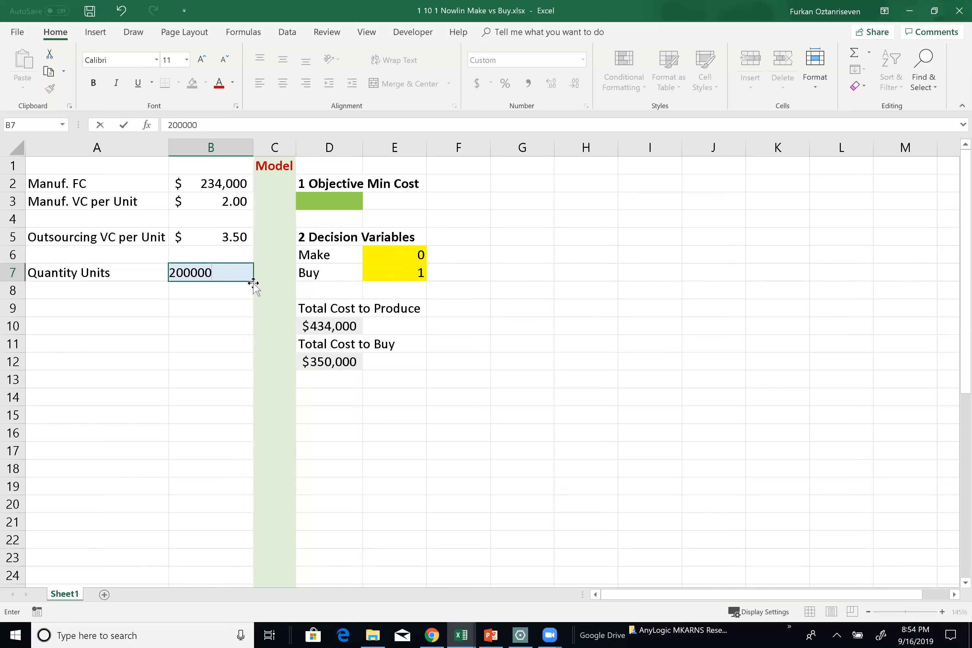
key(Return)
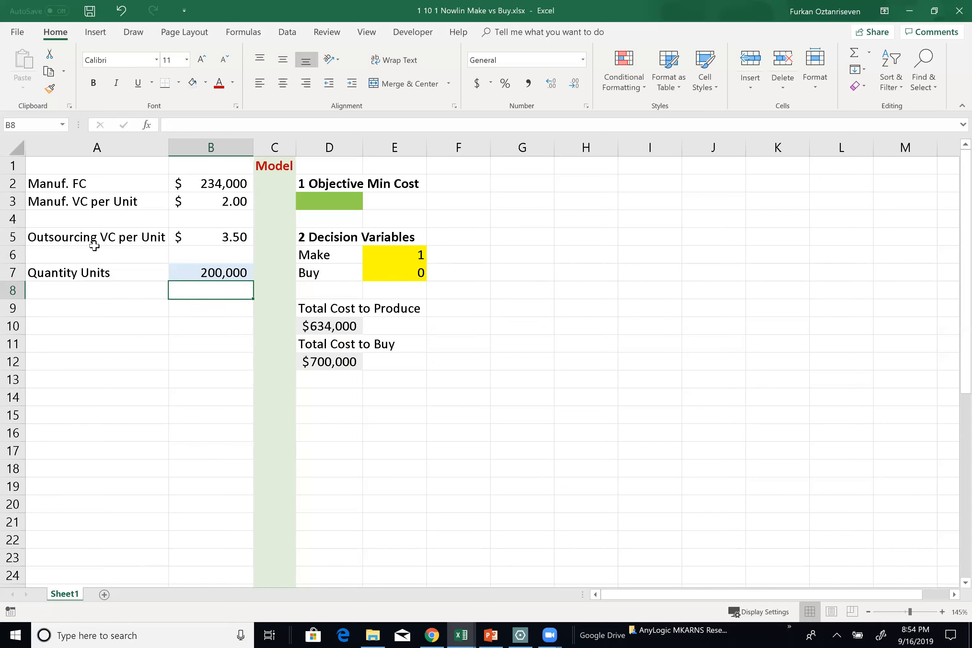
click(341, 337)
click(340, 363)
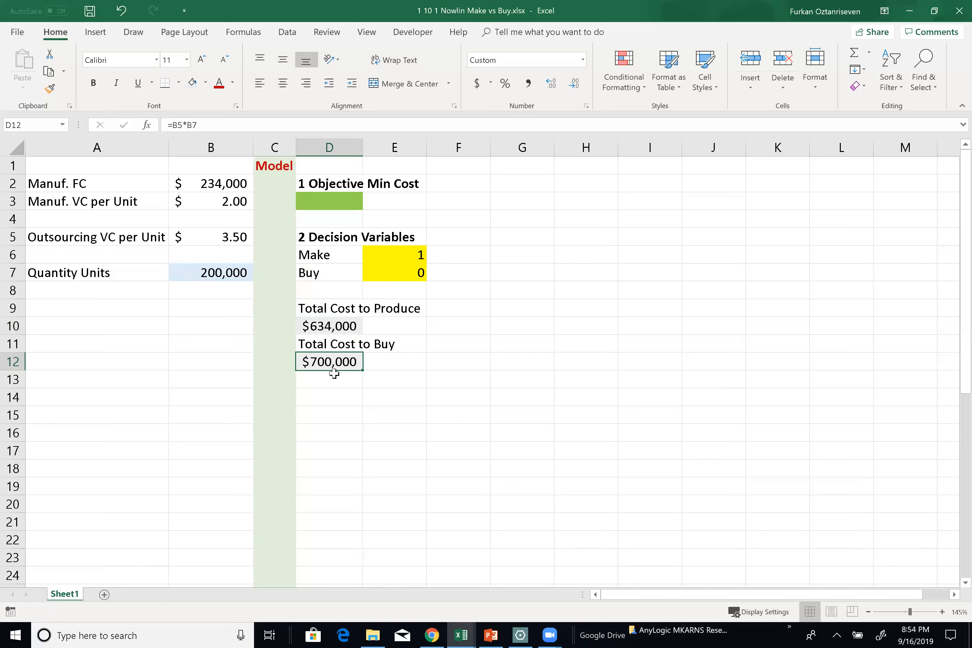
Replace the quantity in B7 with the break-even formula =B2/(B5-B3).
click(225, 273)
text(=)
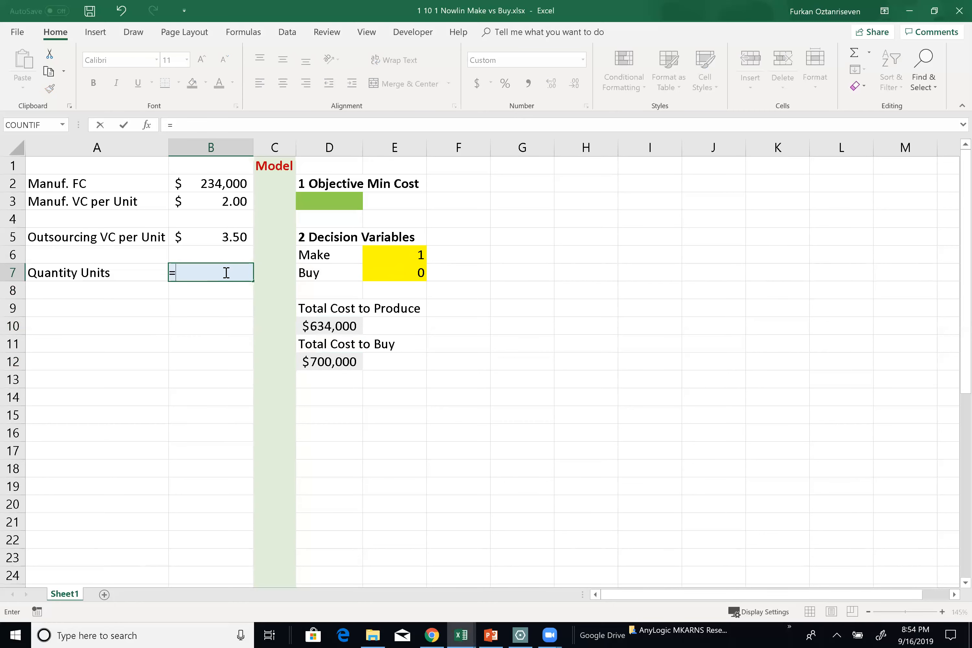
key(Up)
key(Up)
key(Up)
key(Up)
key(Up)
text(.)
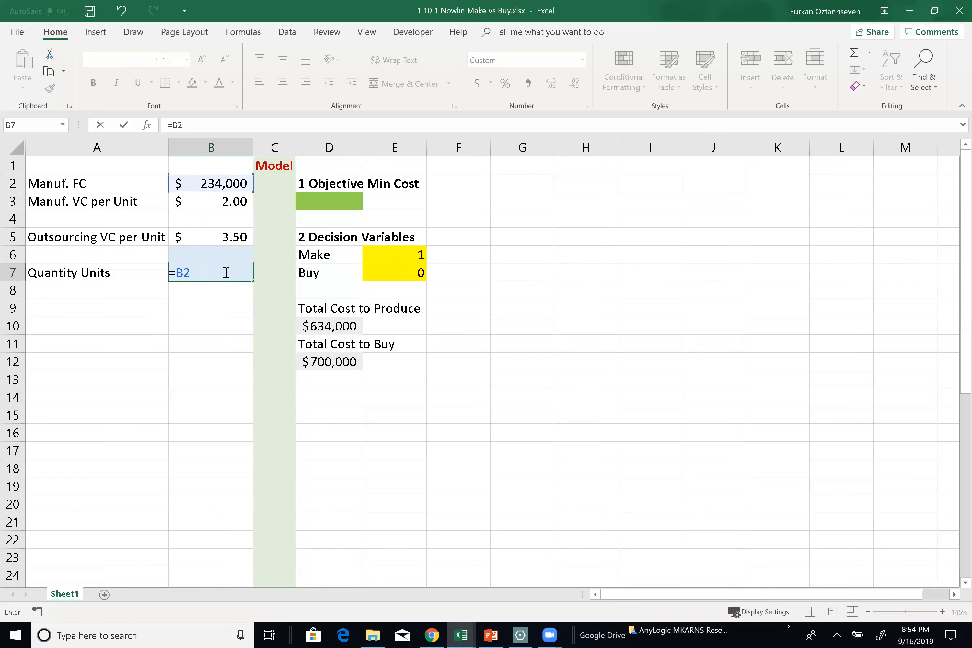
text(/()
click(219, 239)
text(-)
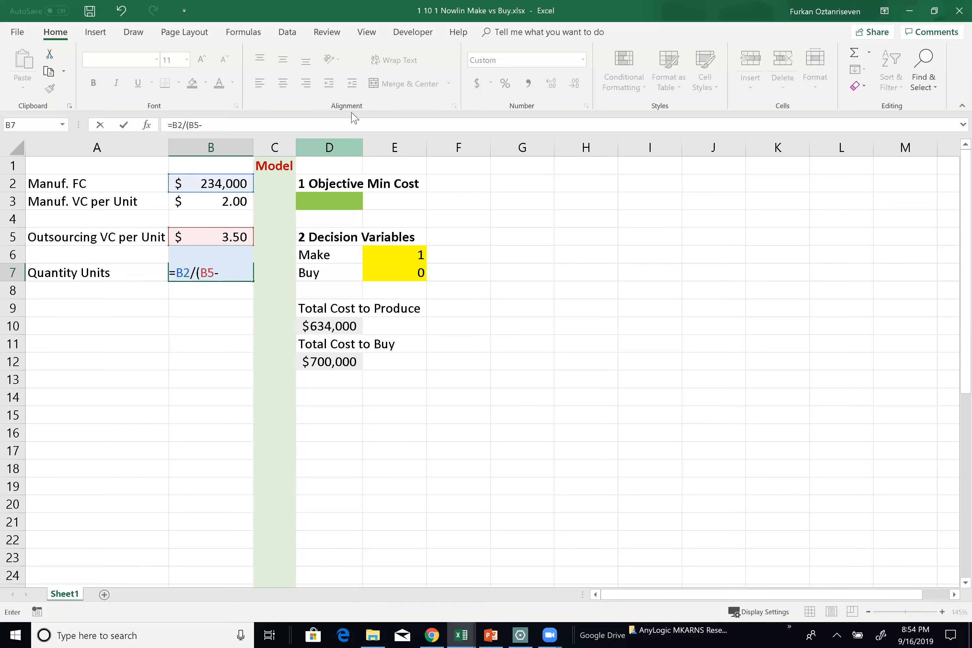
click(218, 204)
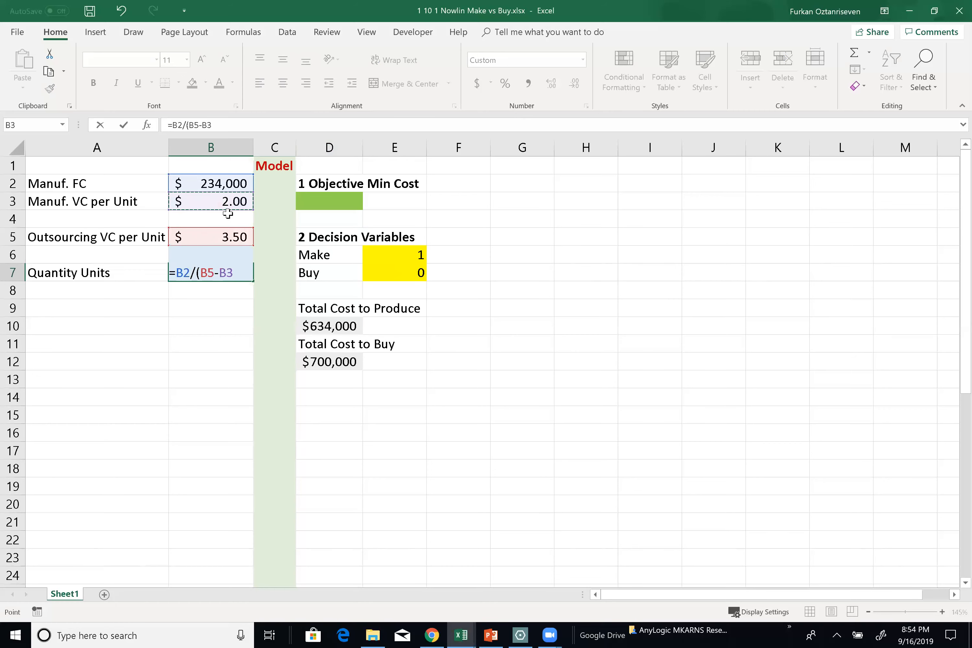
key(Return)
click(239, 274)
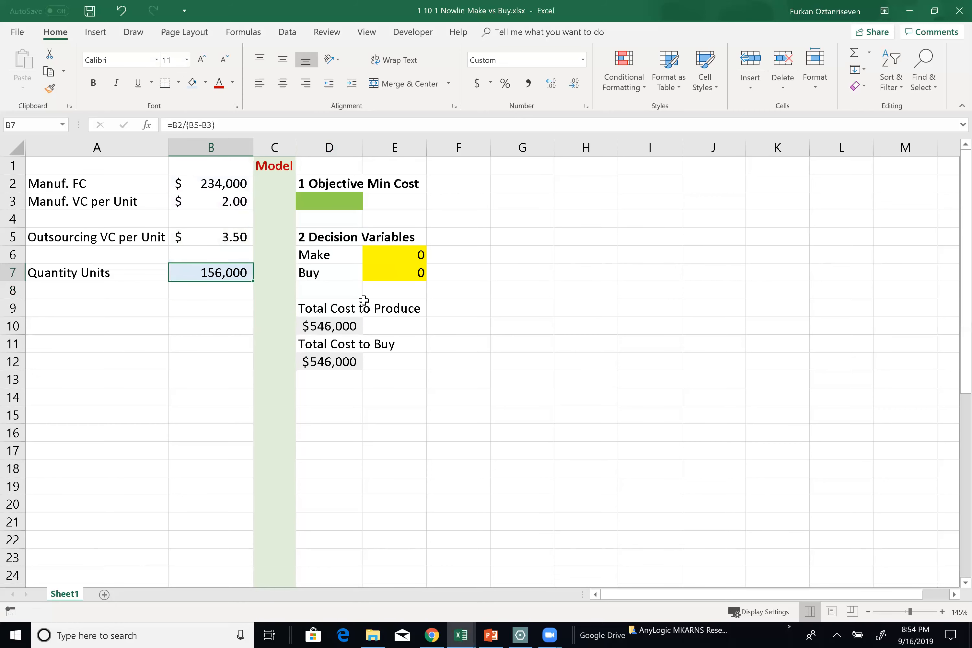
Examine the Make and Buy variables in E6:E7 and compare the total costs to produce and buy in D10 and D12.
drag(387, 256, 393, 272)
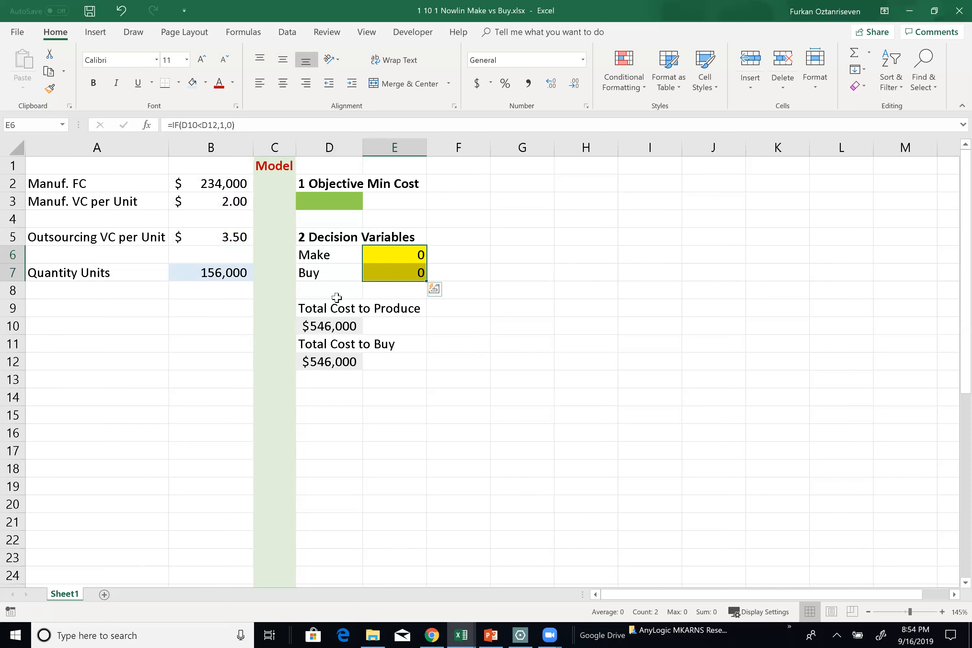
click(334, 324)
key(Down)
key(Down)
click(333, 325)
click(332, 364)
click(333, 327)
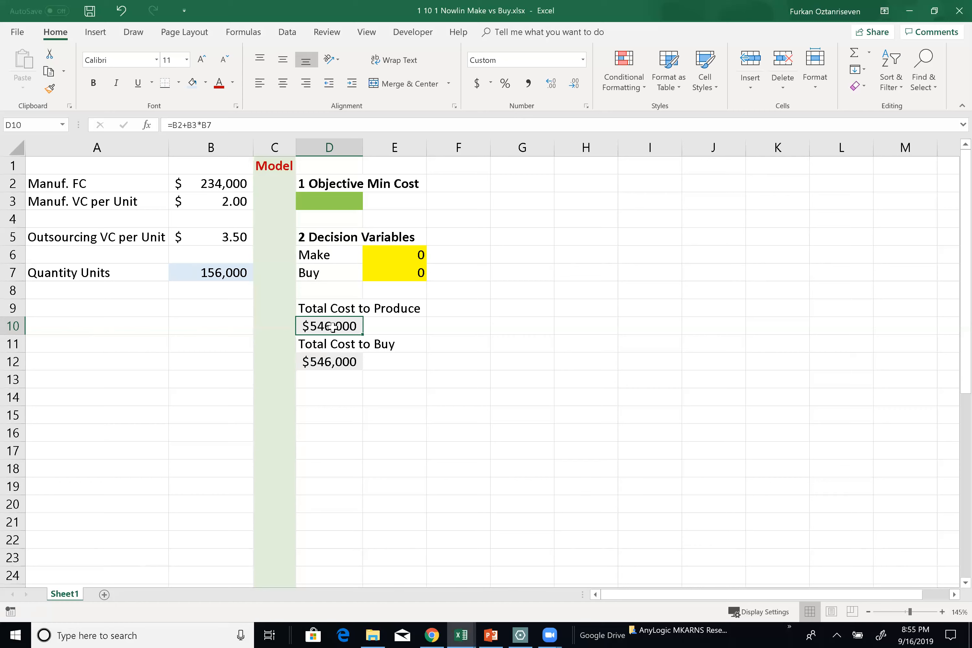
click(340, 361)
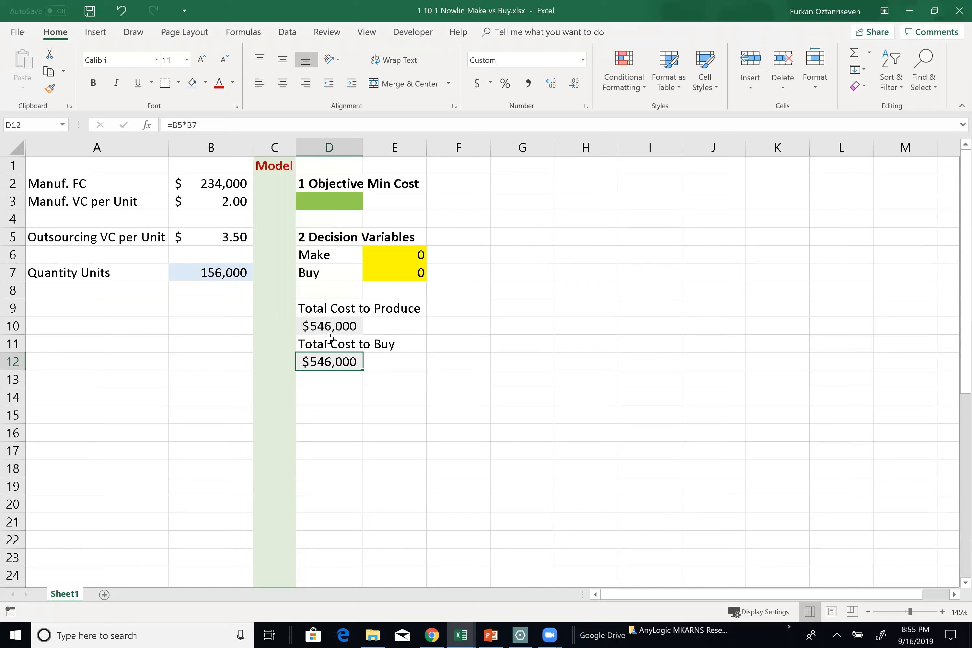
click(334, 329)
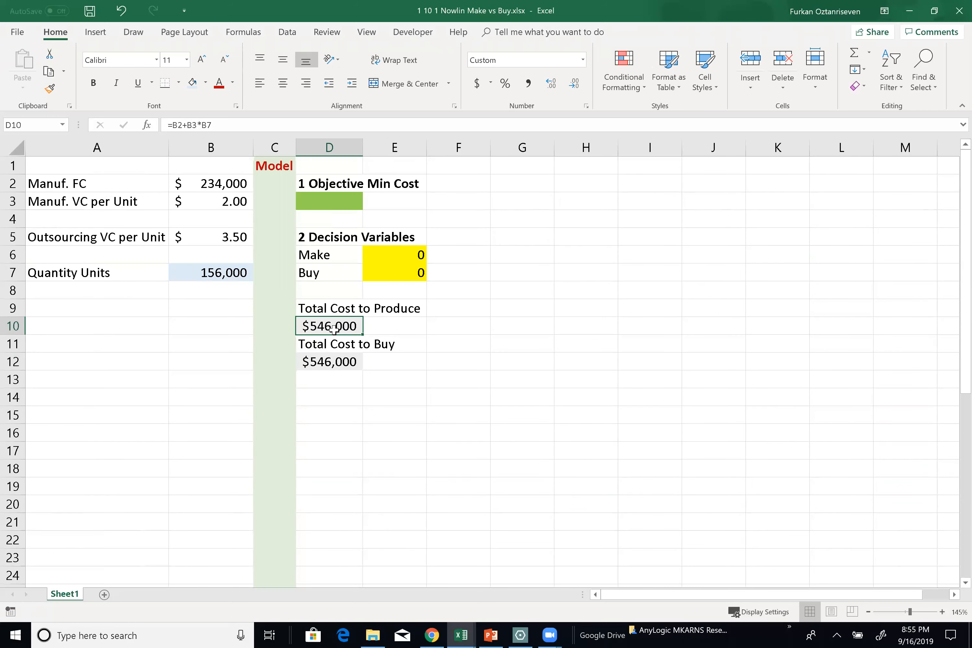
Change the Make formula in E6 to =IF(D10<=D12,1,0) so that equal costs favor making.
click(393, 255)
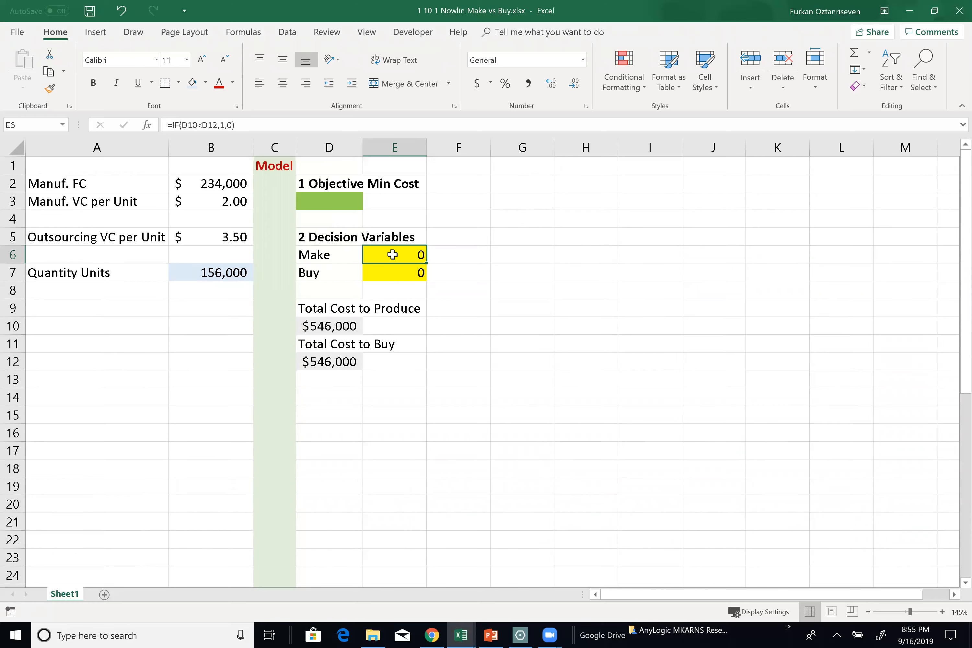
double_click(402, 255)
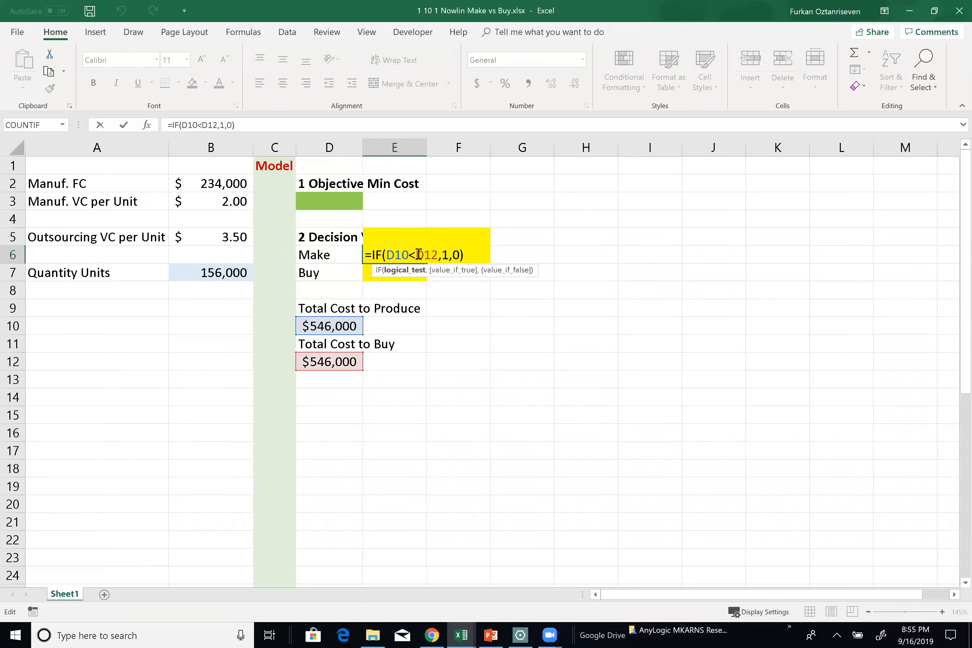
text(=)
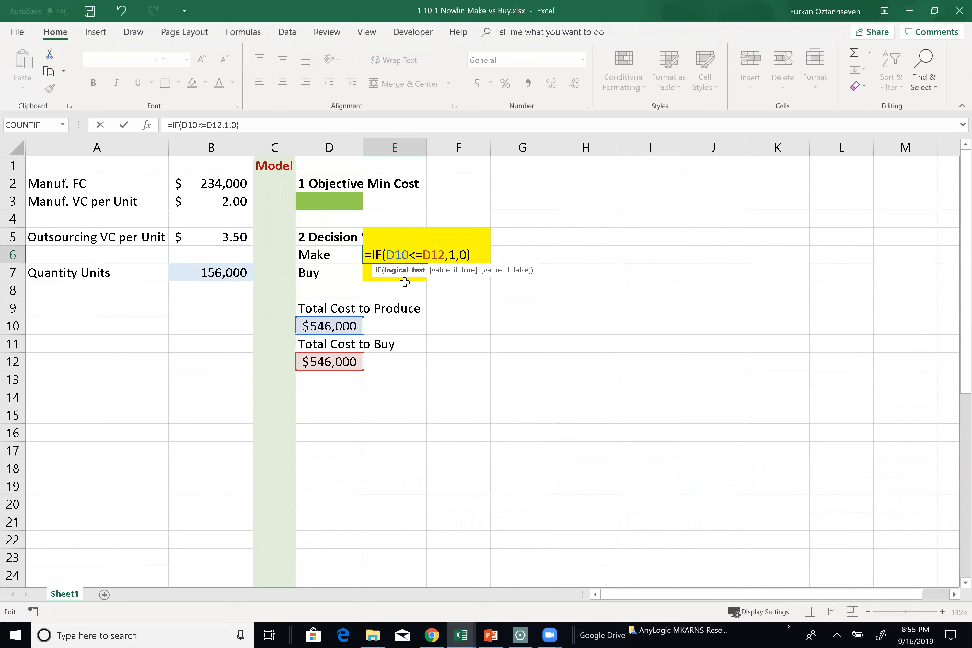
key(Return)
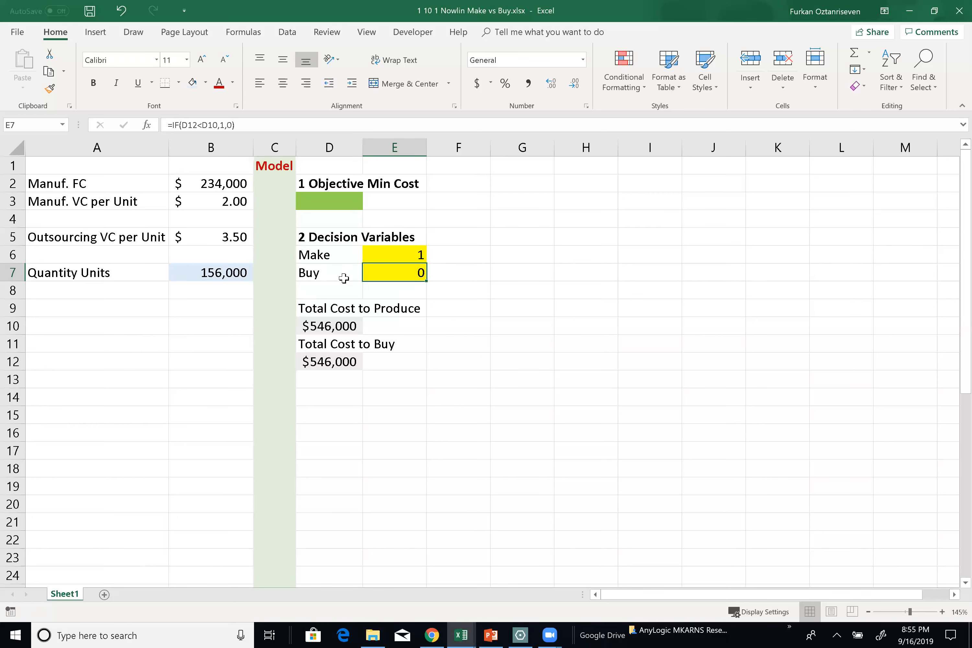
Enter the formula =MIN(D10,D12) in the objective cell D3 to calculate the minimum cost.
click(333, 201)
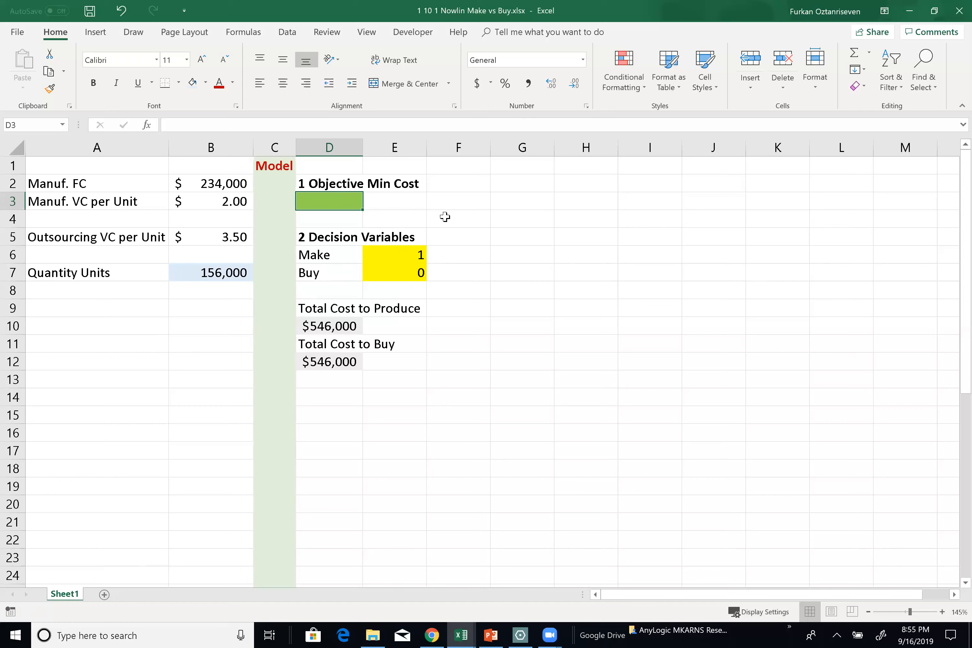
text(=)
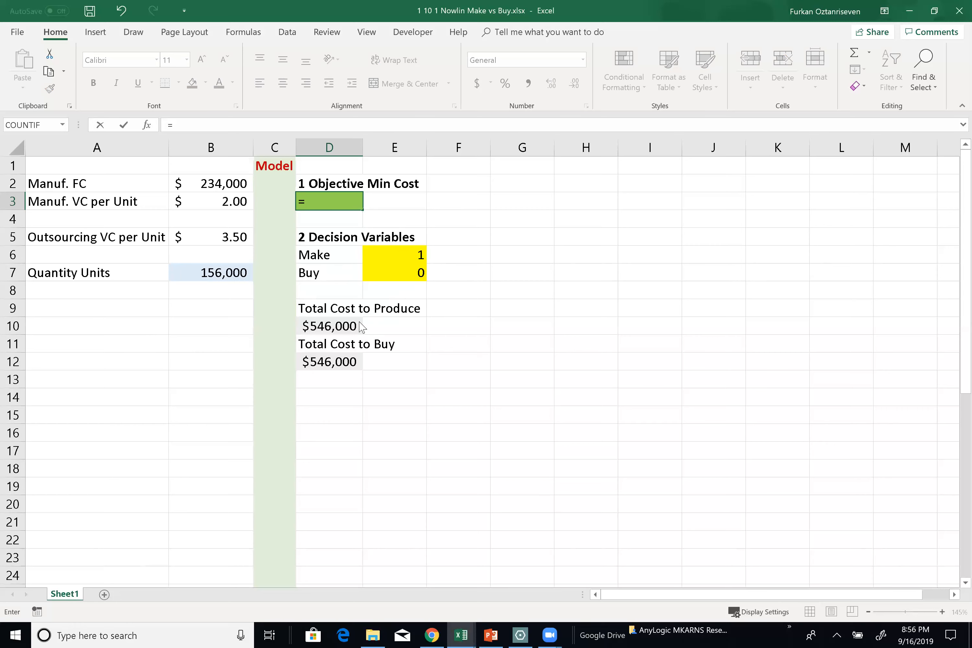
text(min()
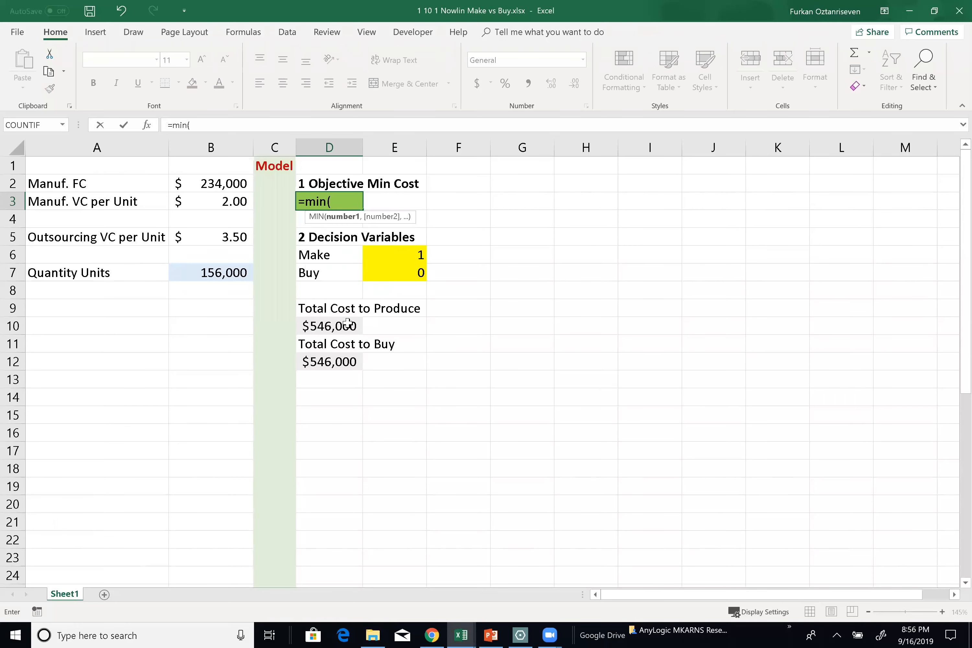
click(348, 323)
text(,)
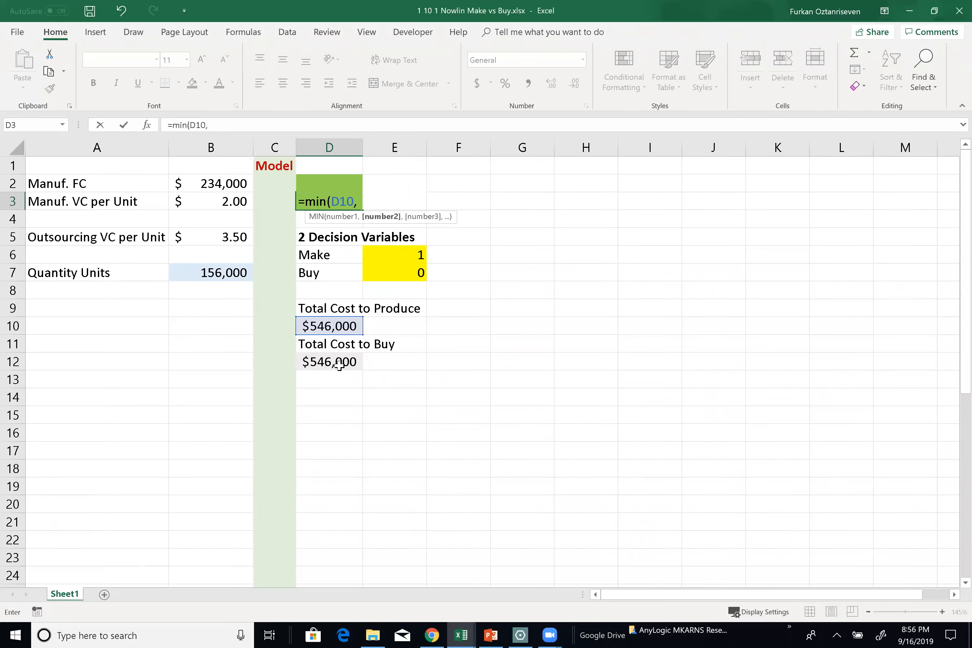
click(339, 363)
text())
key(Return)
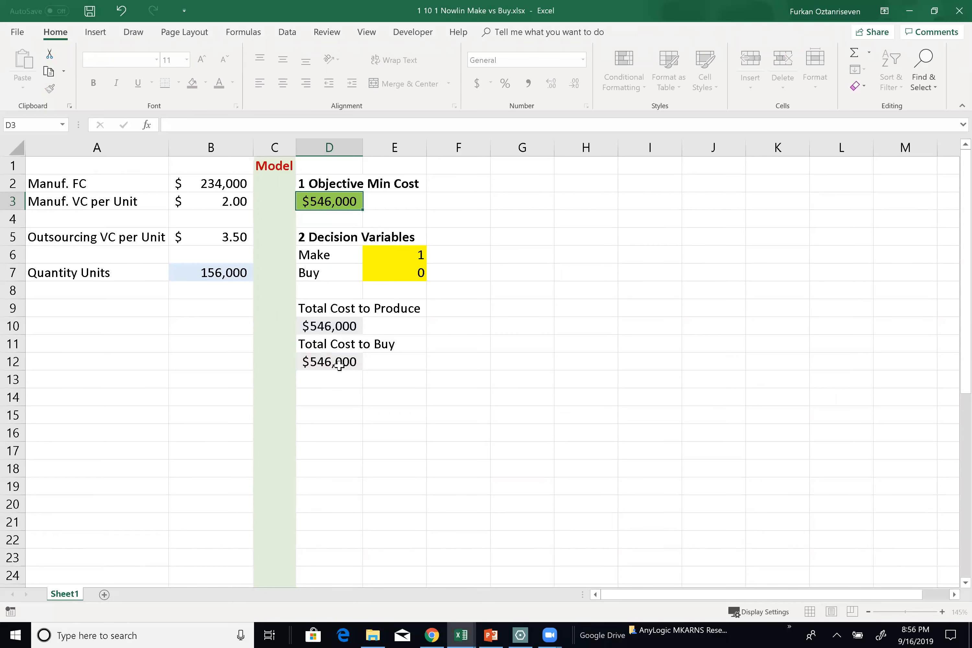
click(326, 200)
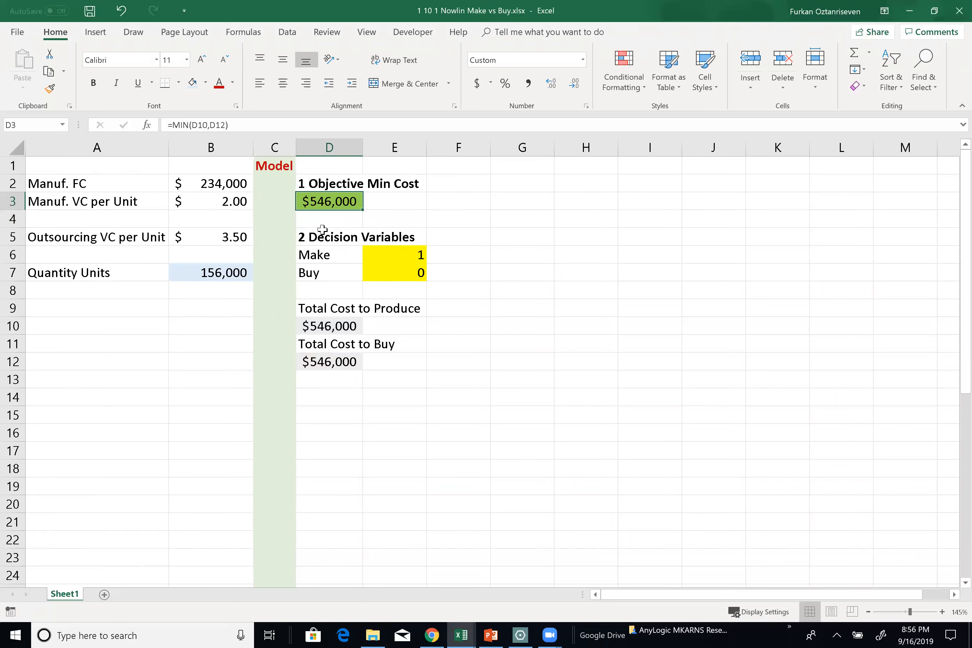